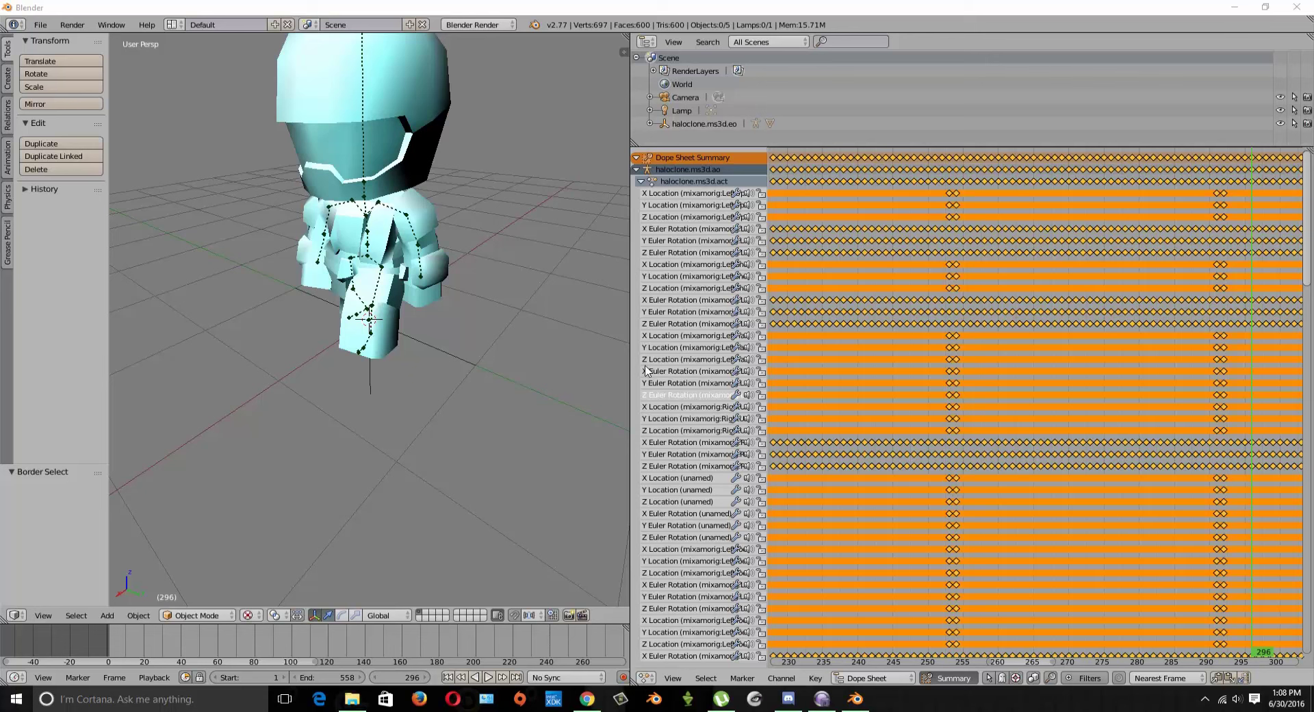
Show Blender's splash screen to check the version, and dismiss it
click(40, 24)
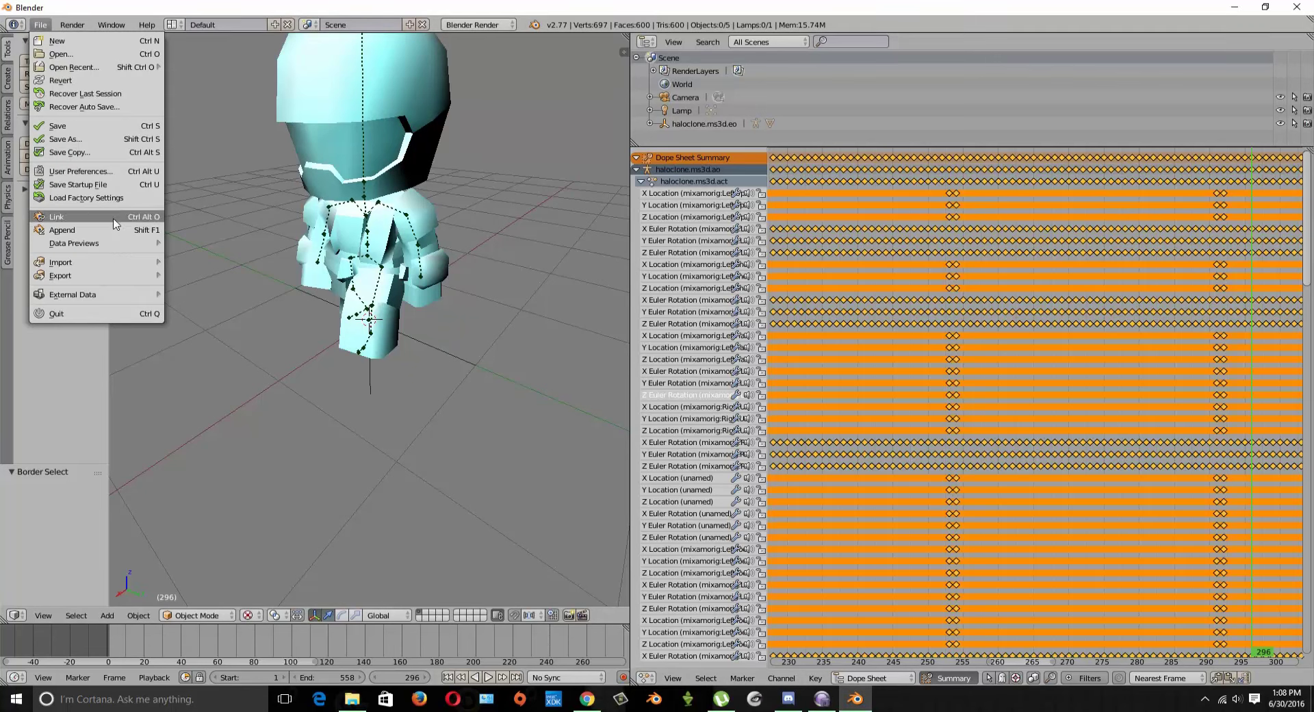
mouse_move(145, 264)
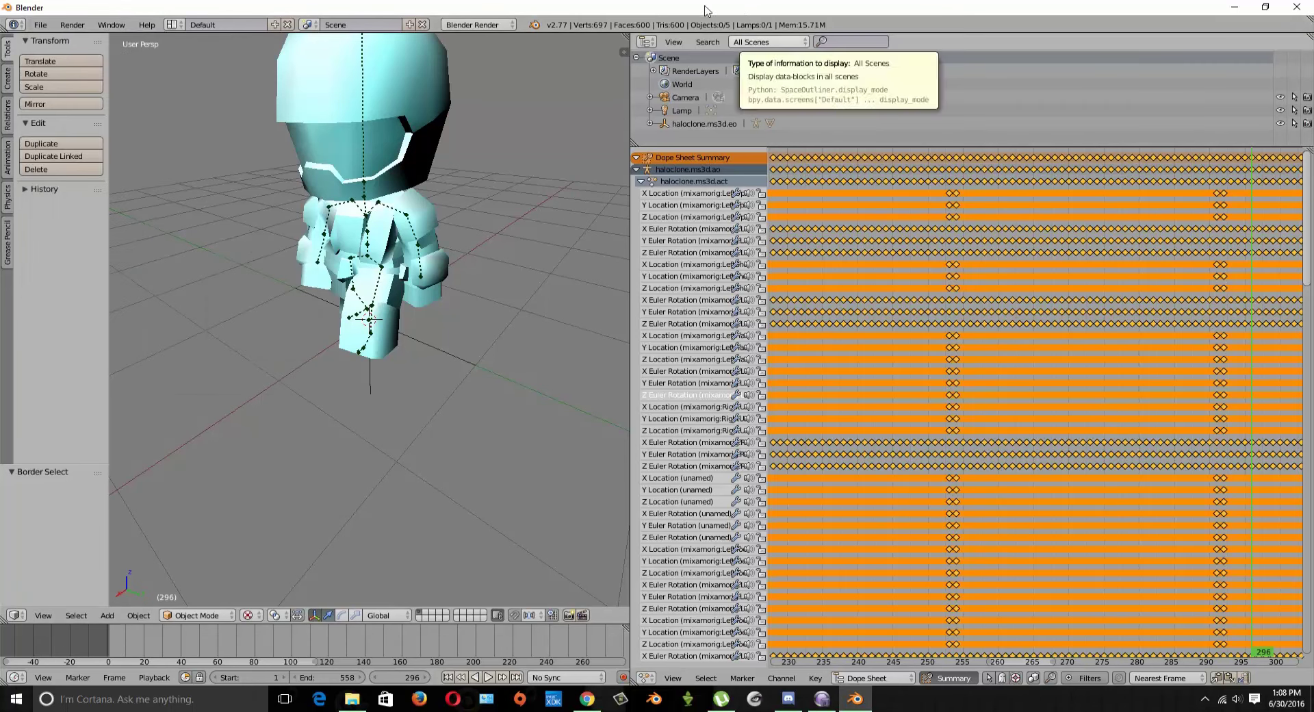
click(146, 24)
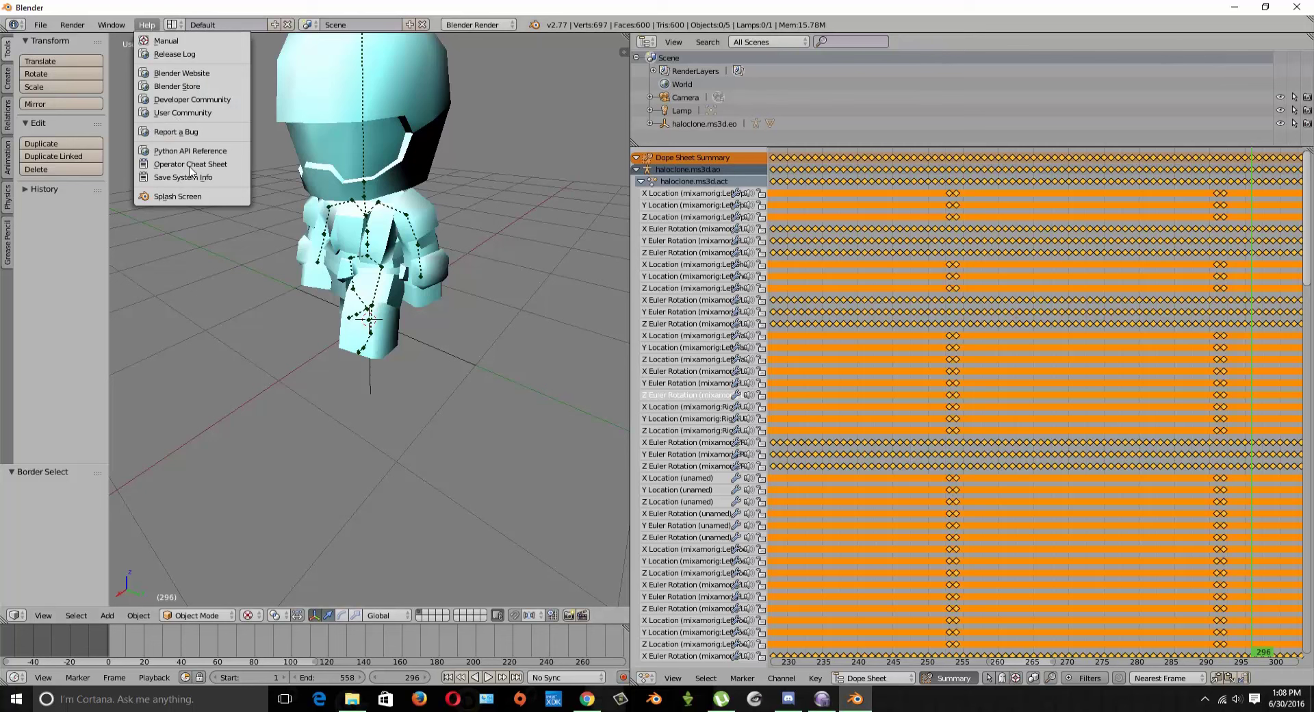
click(179, 196)
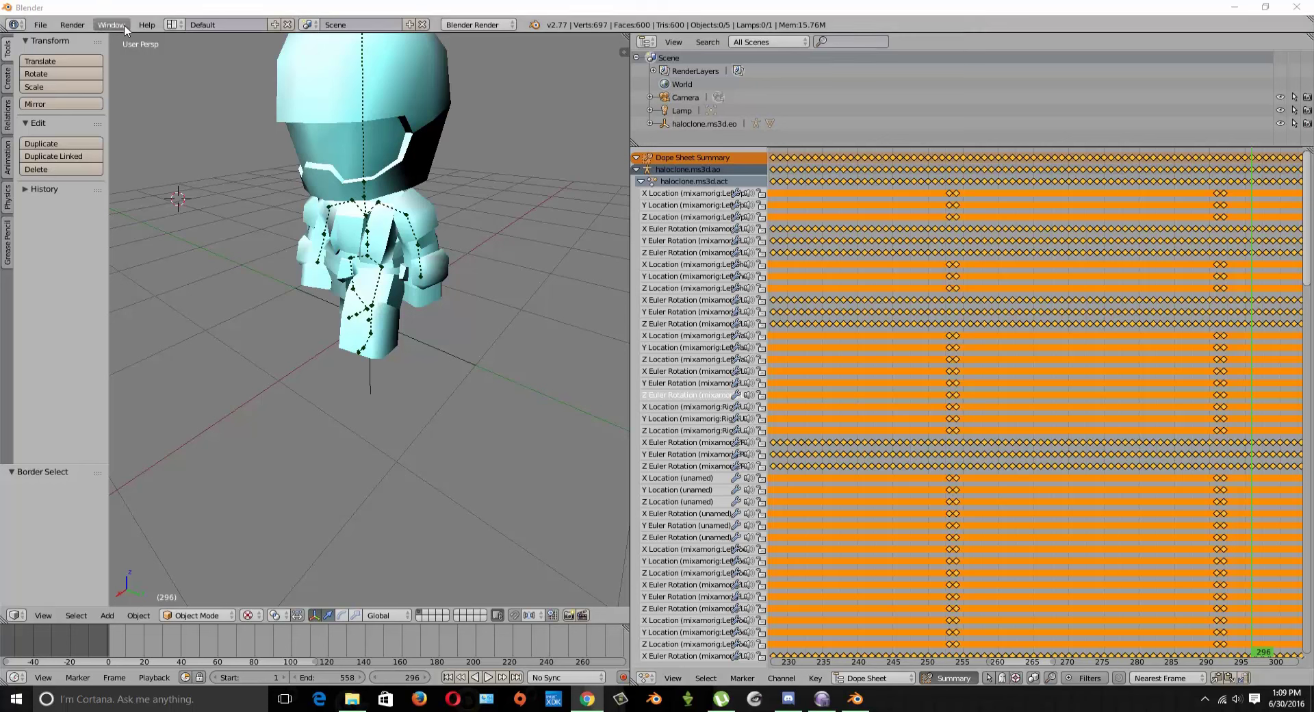
click(147, 25)
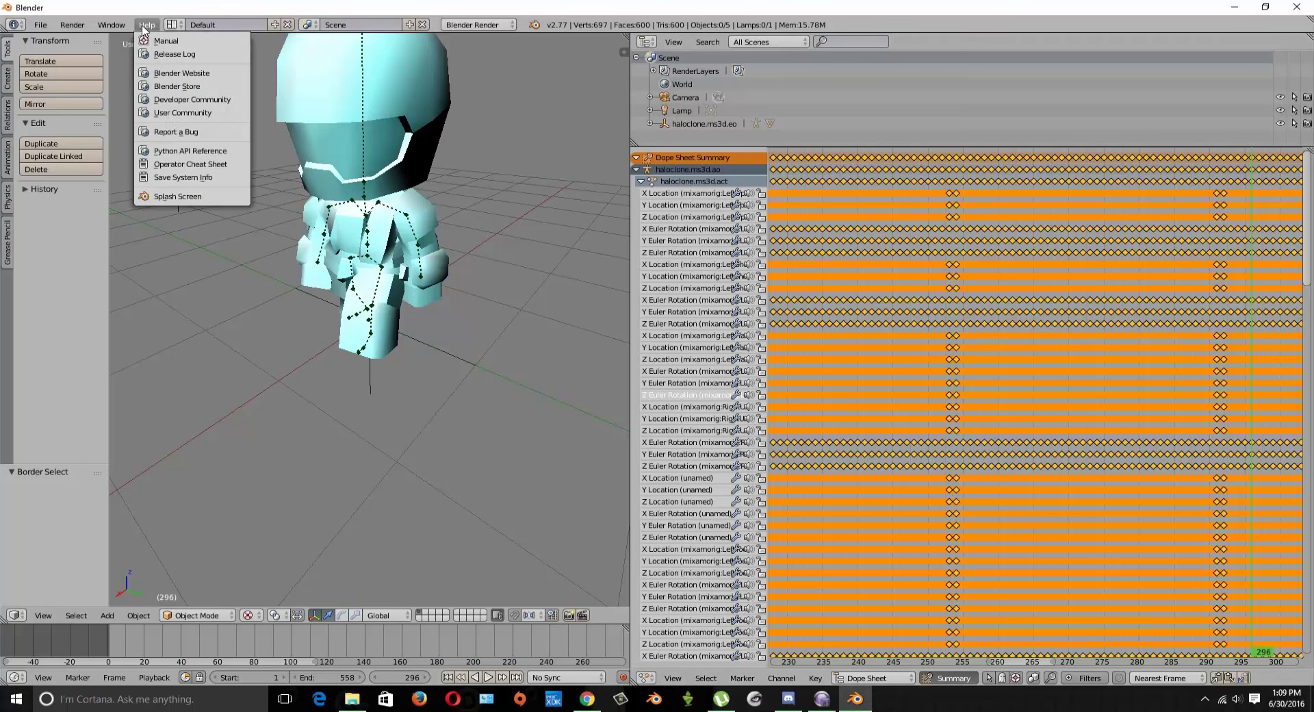
click(179, 199)
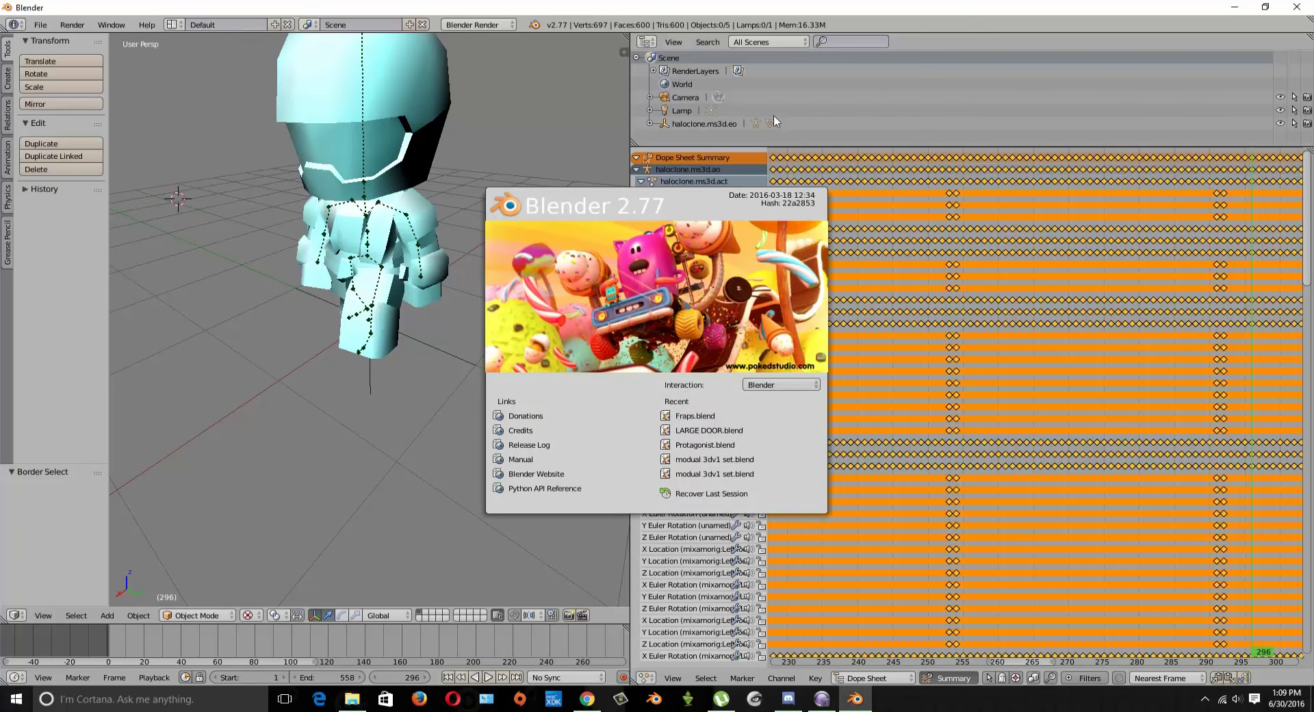
click(986, 79)
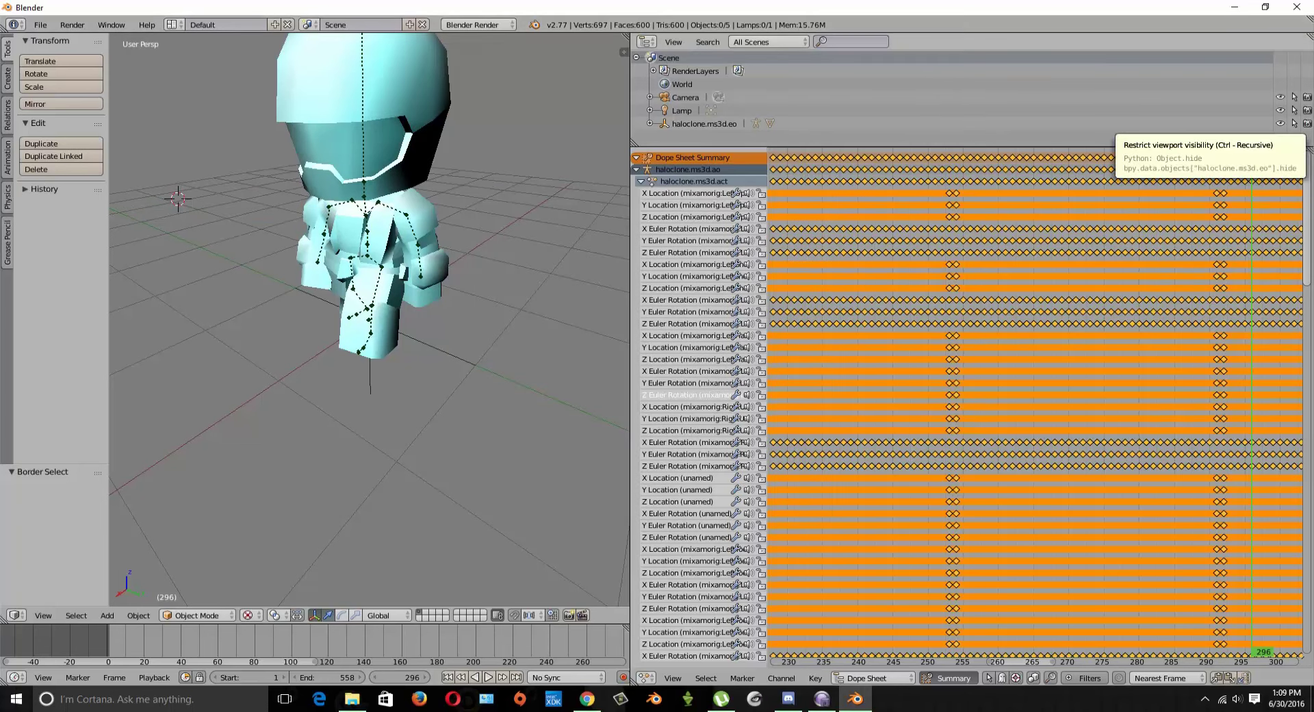
Switch to CopperCube and view the idle animation's frame range in the Animated Meshes Editor
click(645, 42)
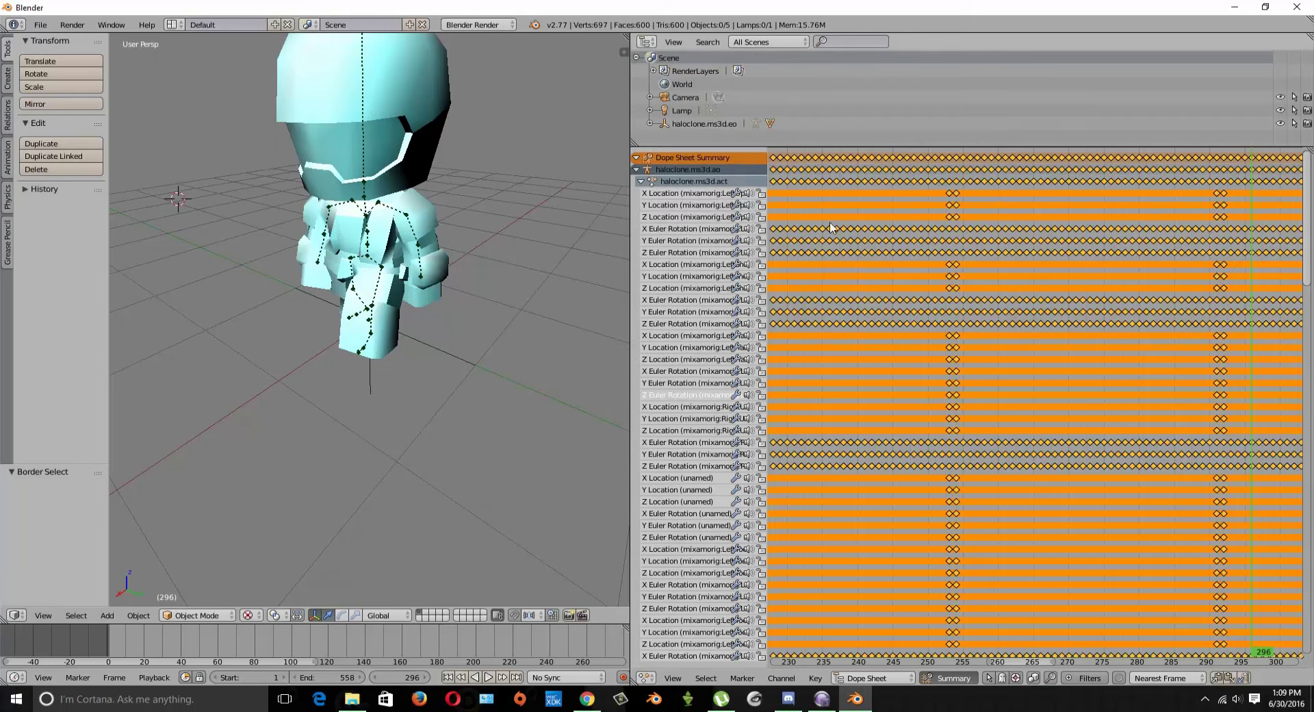
scroll(858, 274, up, 2)
scroll(920, 291, down, 4)
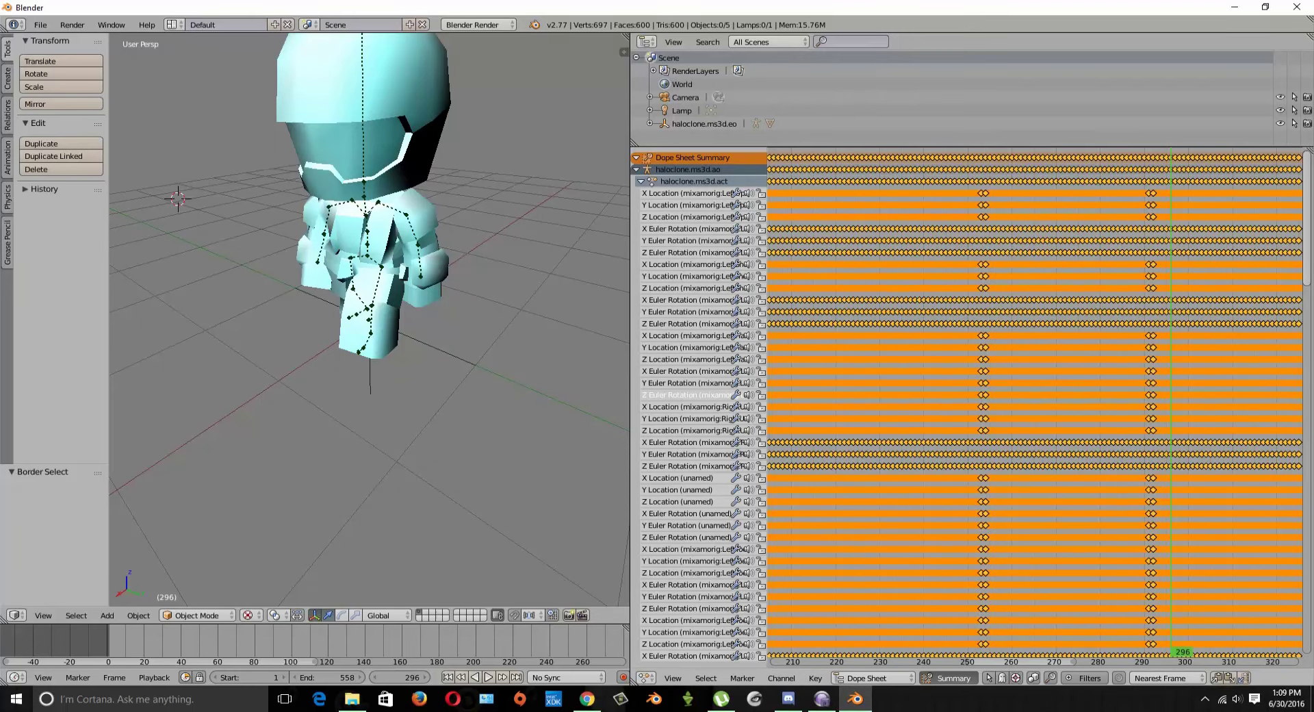
key(alt+Tab)
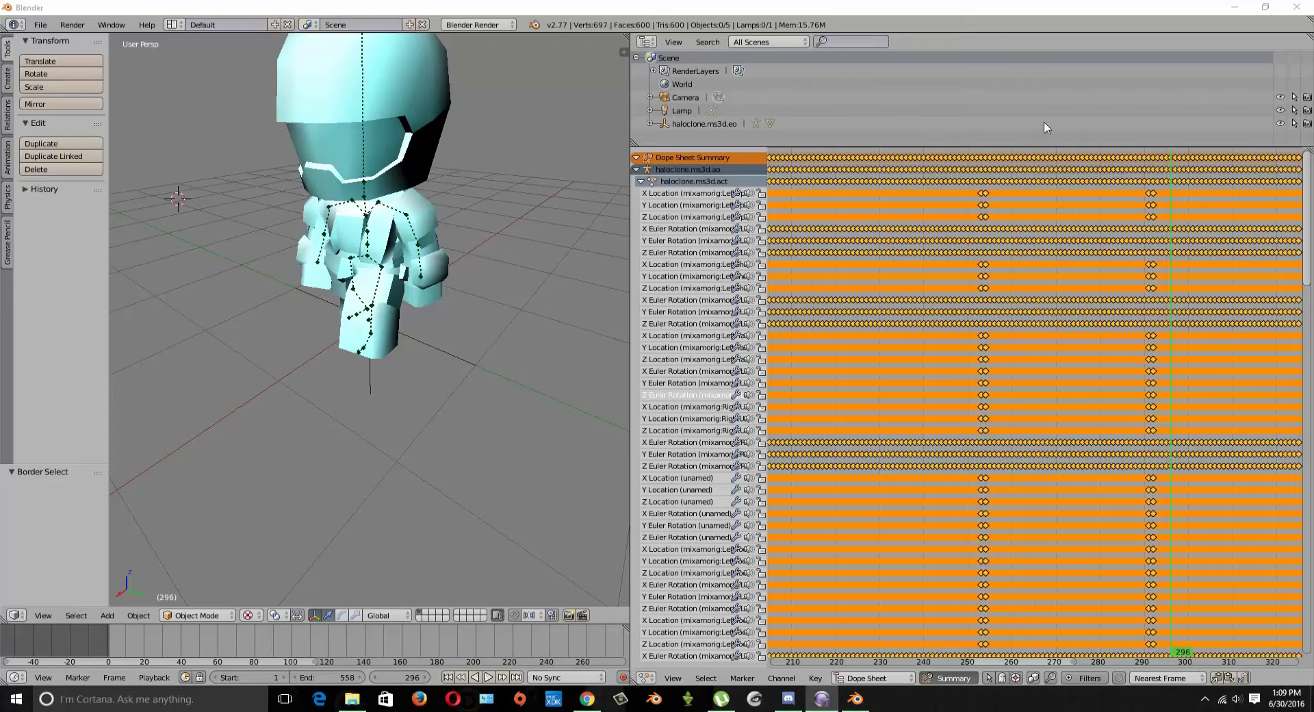
double_click(732, 75)
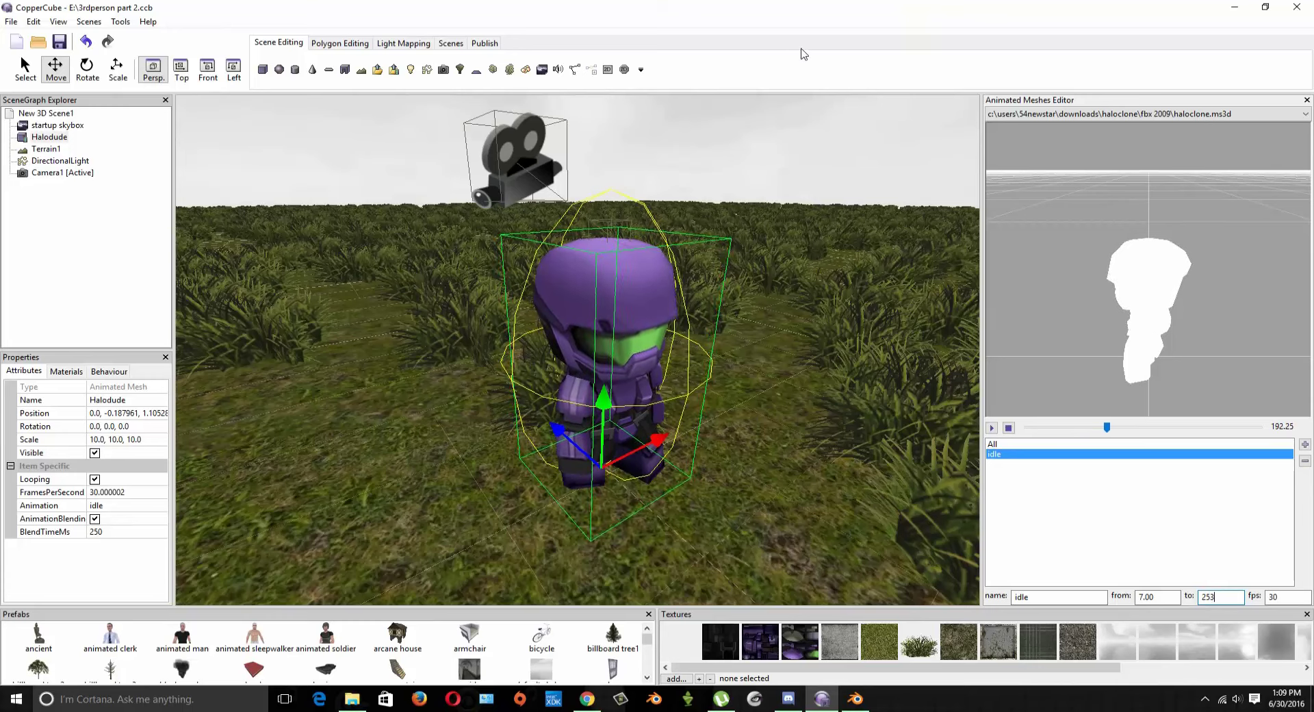
Switch to Blender and examine the first keyframes of the haloclone action in the Dope Sheet
click(855, 698)
scroll(993, 411, down, 6)
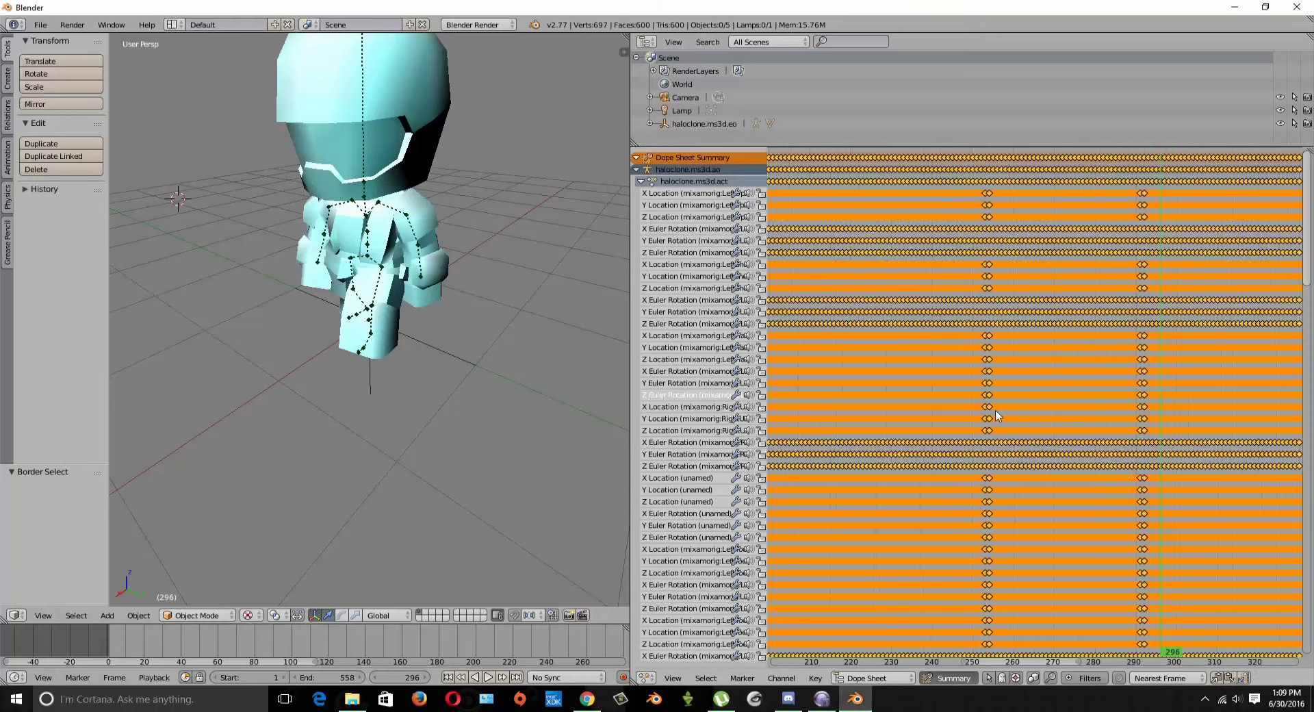
middle_drag(877, 410, 1051, 349)
scroll(1052, 349, up, 10)
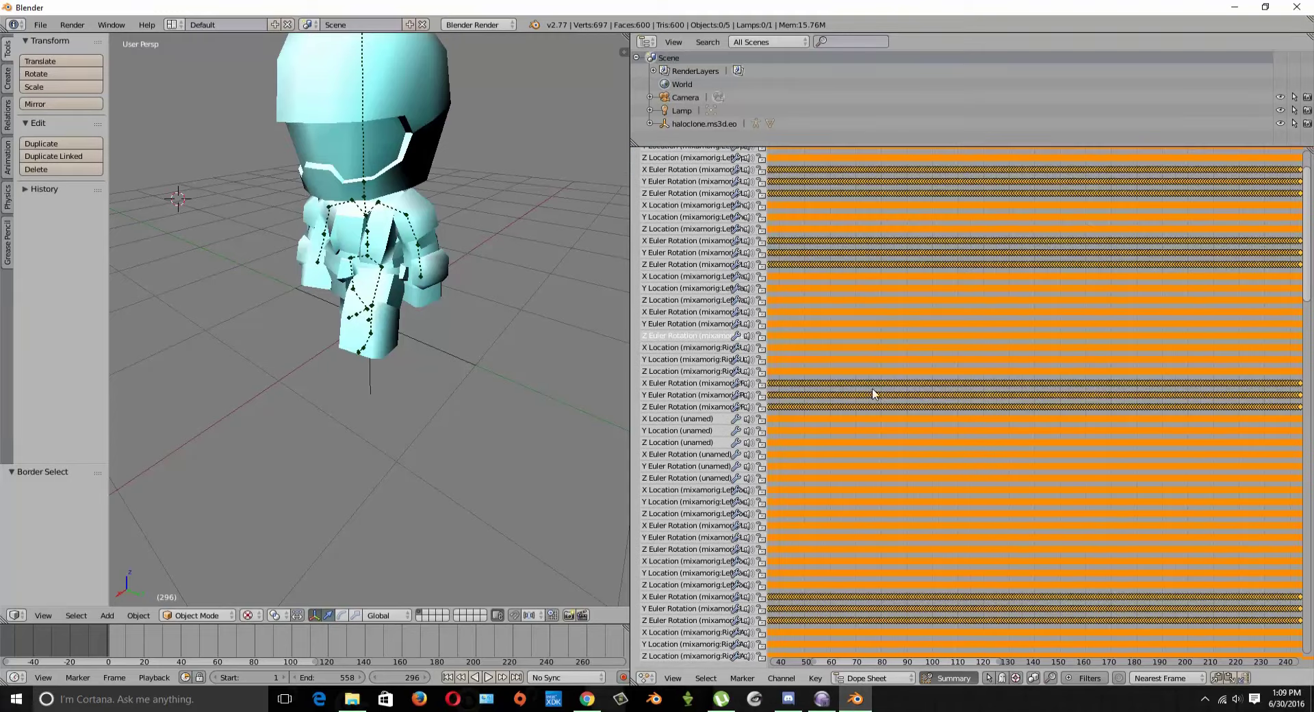
scroll(1046, 378, up, 5)
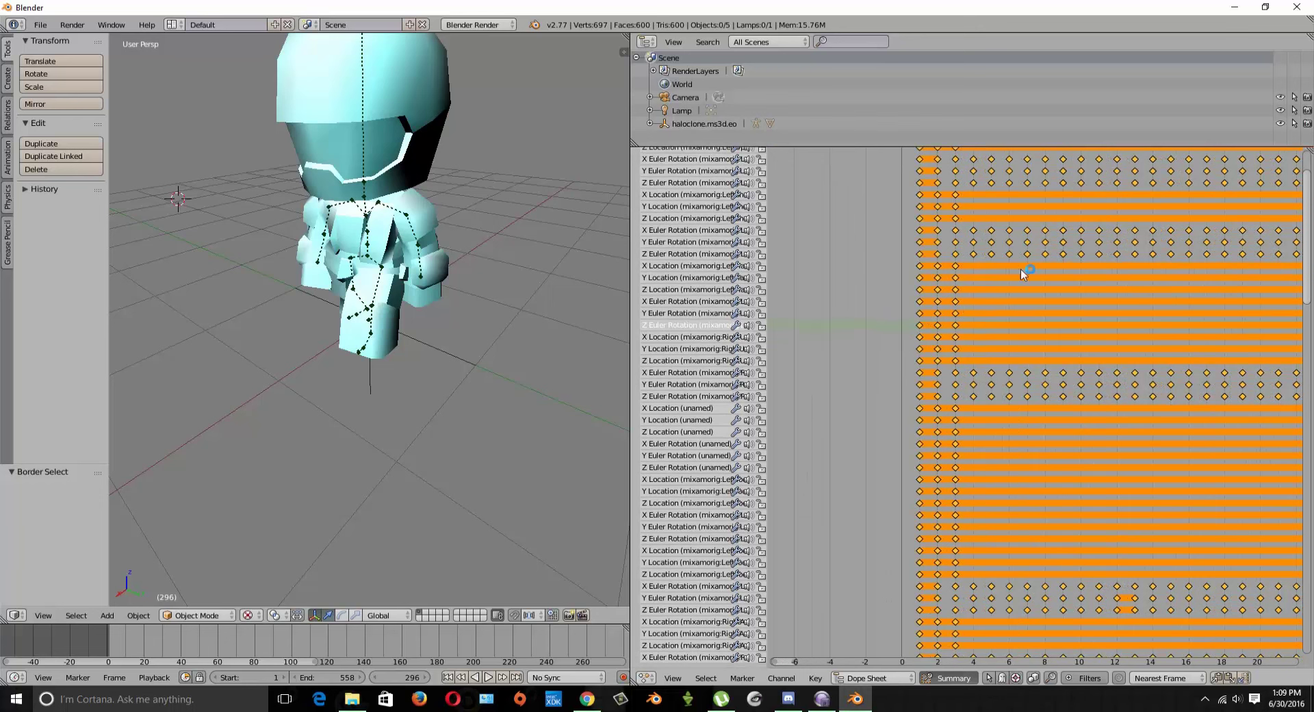
scroll(1079, 282, down, 8)
Follow the Dope Sheet keyframes forward and inspect the full keyframe columns at frames 253 and 254
middle_drag(1083, 334, 1109, 291)
middle_drag(1234, 335, 849, 519)
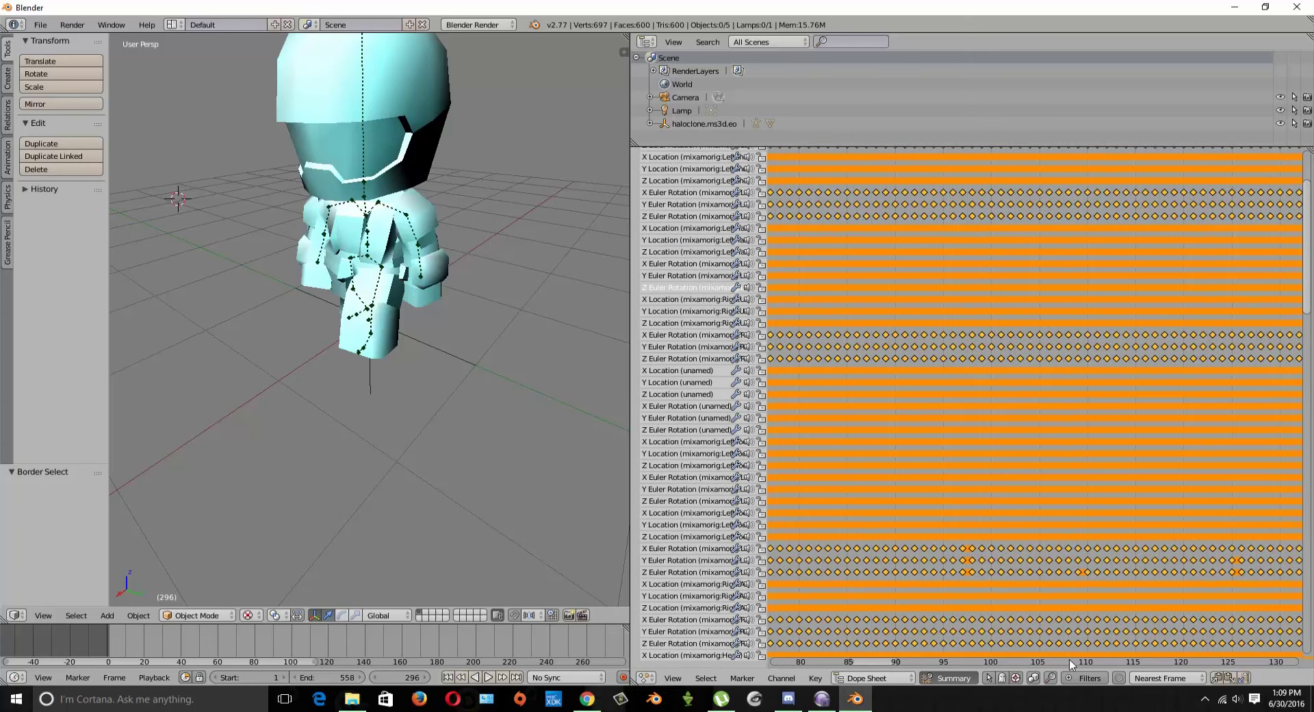
middle_drag(1155, 504, 1311, 445)
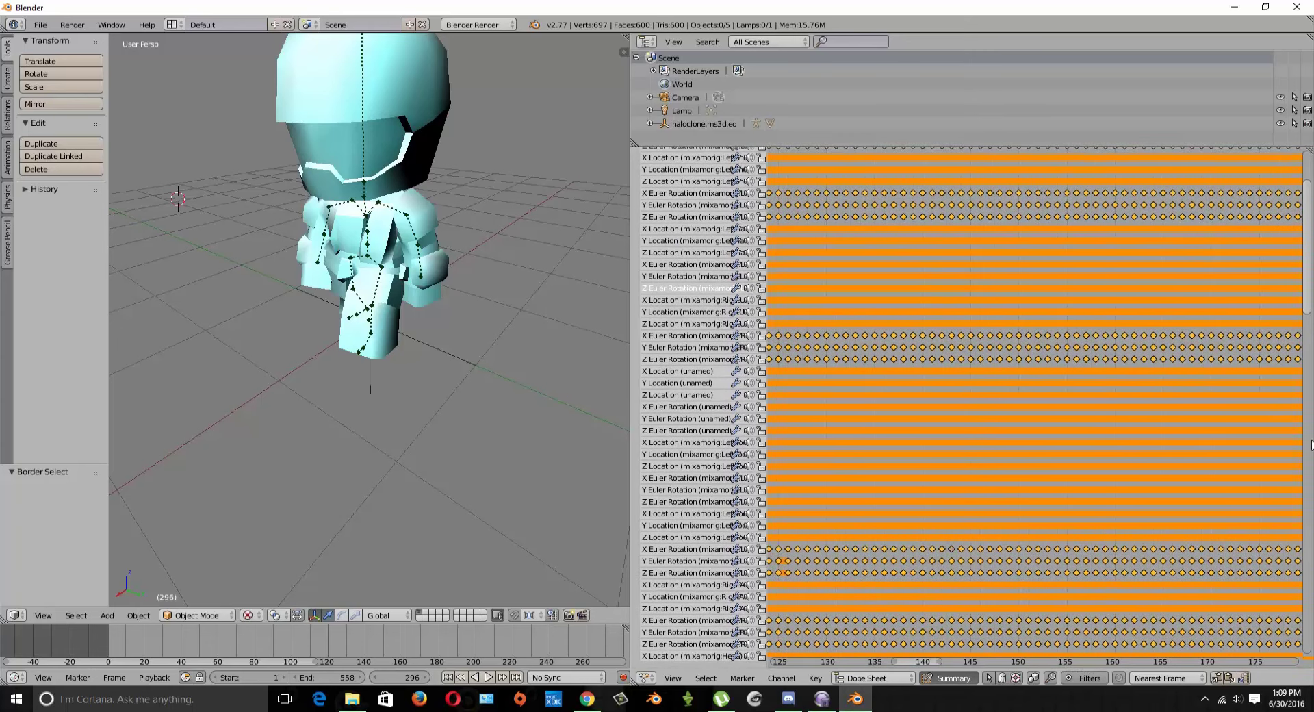
middle_drag(1255, 376, 1298, 393)
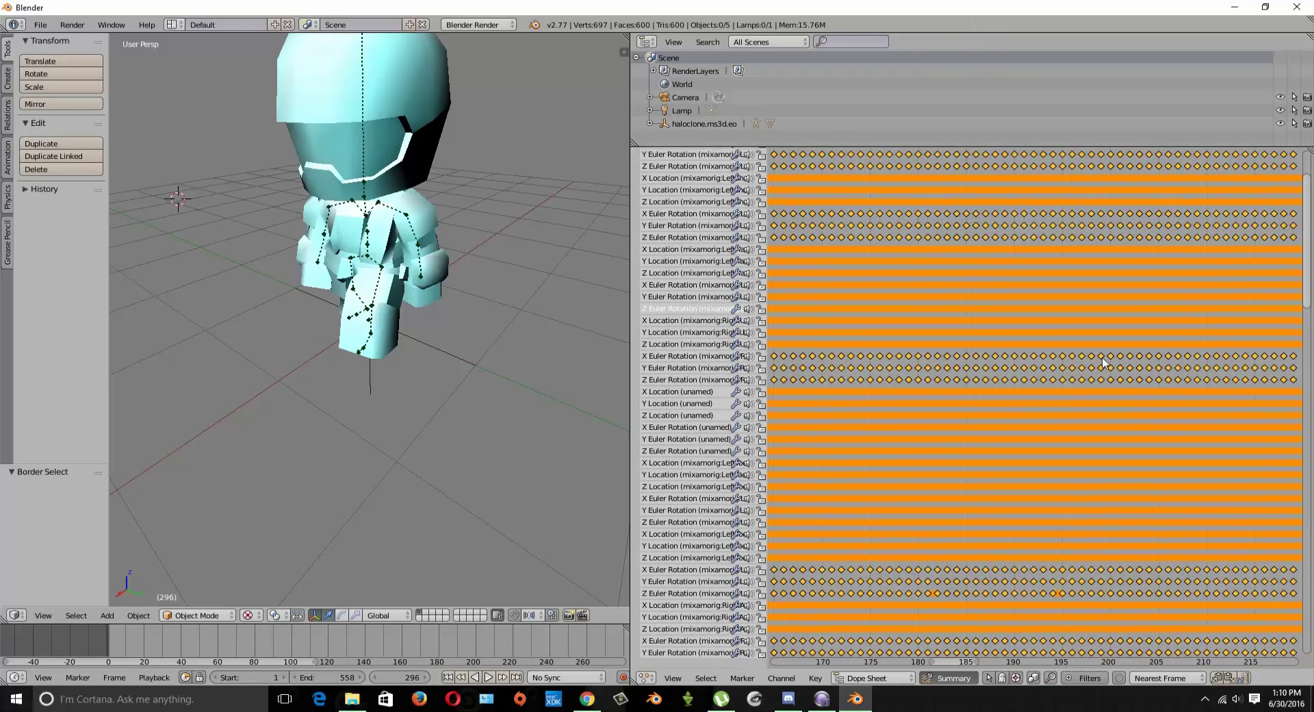
scroll(1102, 359, down, 12)
middle_drag(1094, 359, 1279, 329)
scroll(1050, 543, up, 8)
middle_drag(968, 514, 1175, 445)
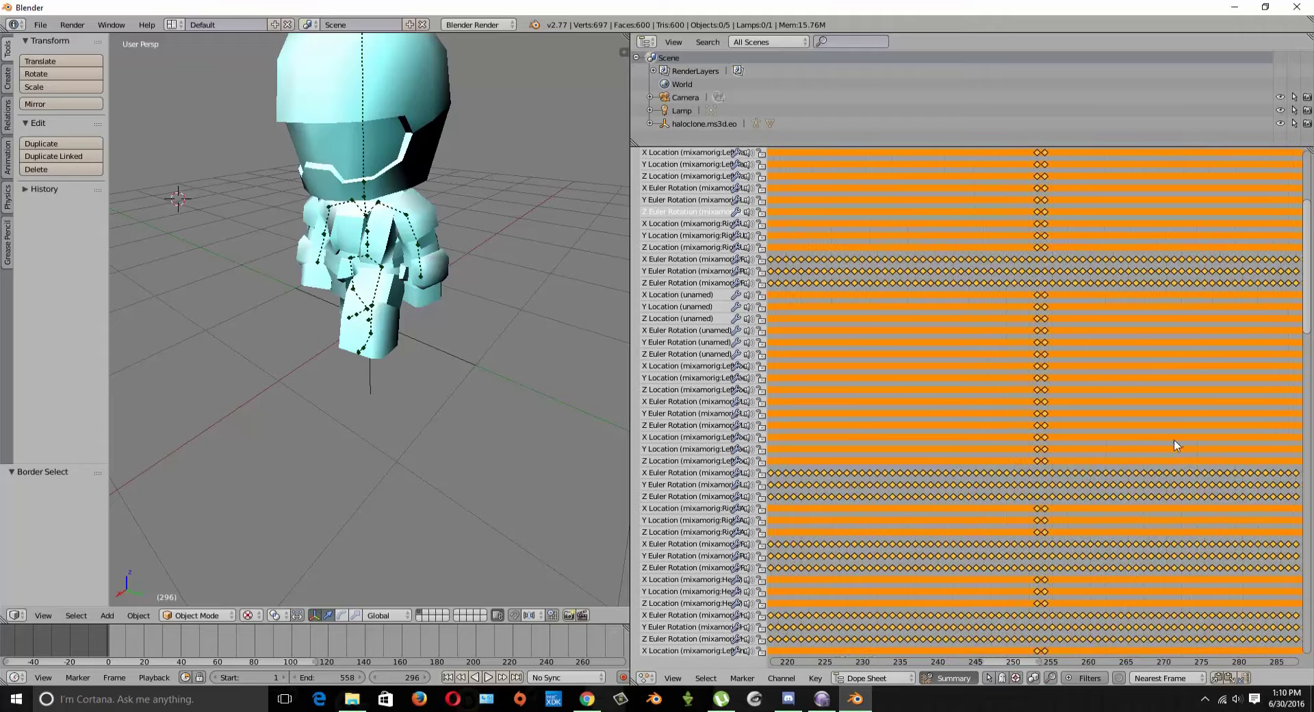
scroll(1175, 445, up, 10)
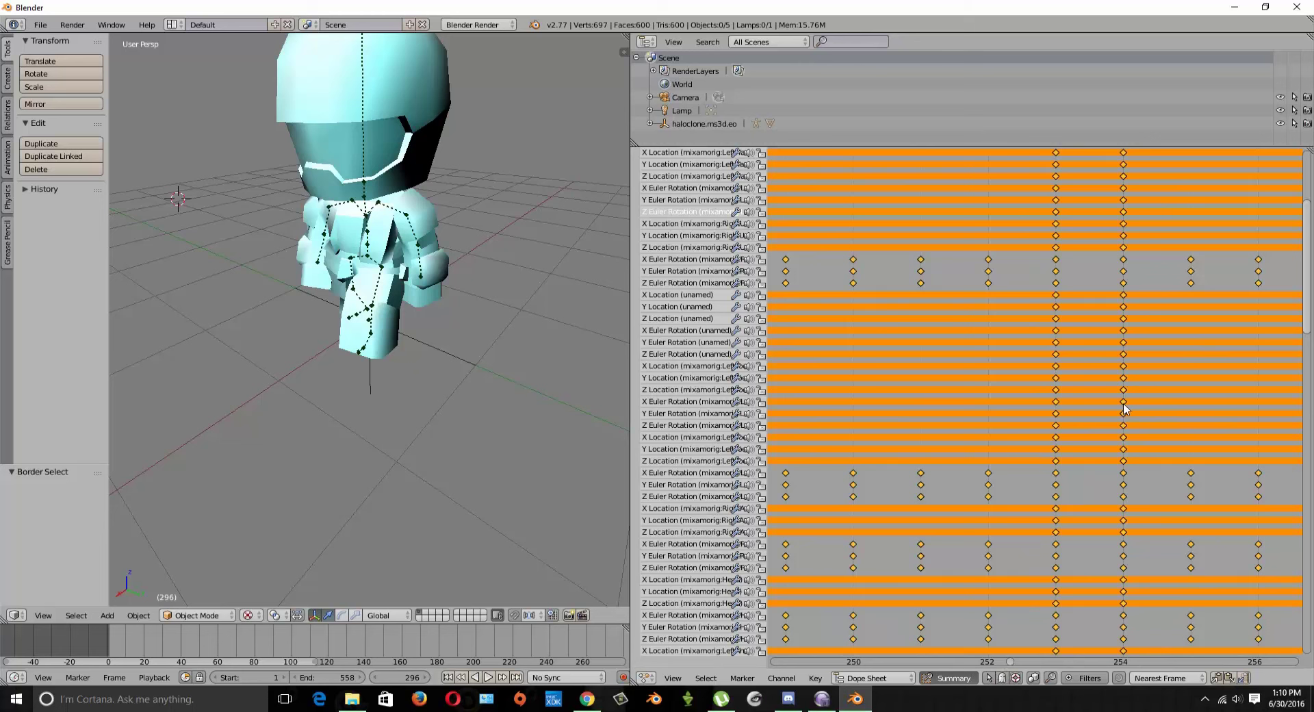
scroll(1132, 396, down, 10)
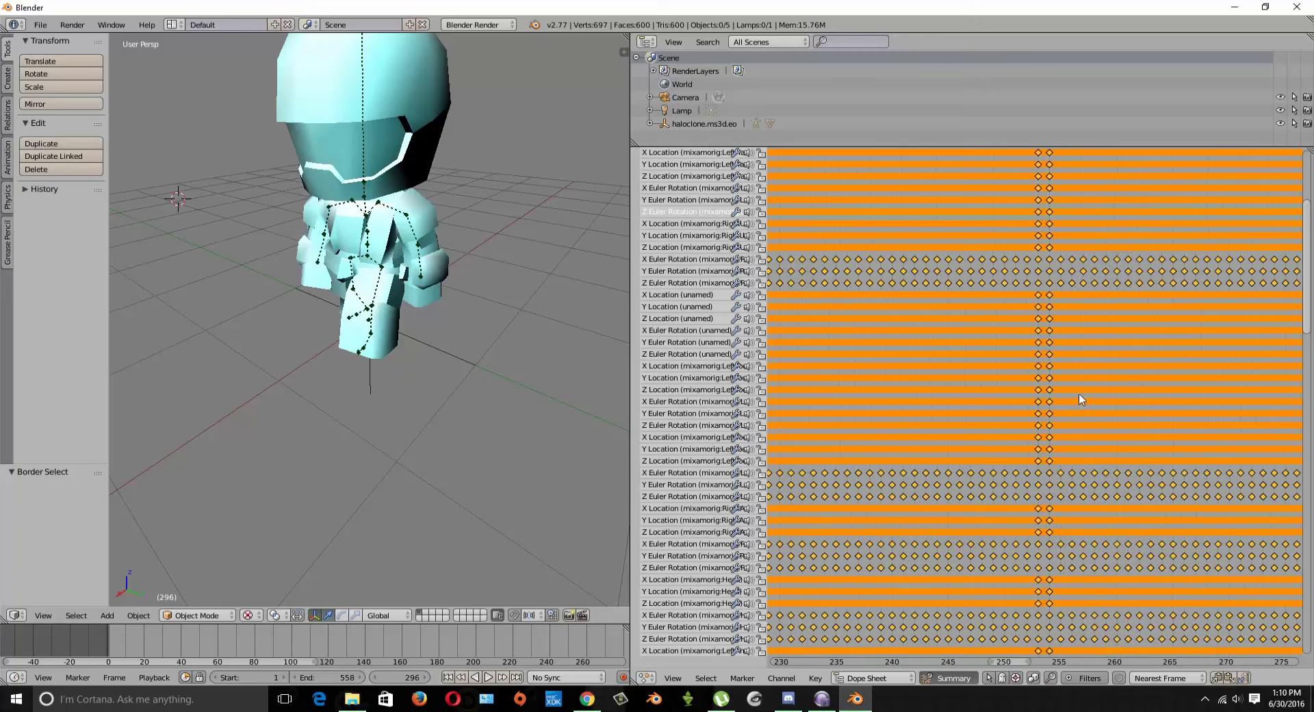
Switch to CopperCube, select the All animation in the Animated Meshes Editor, and return to Blender
click(822, 698)
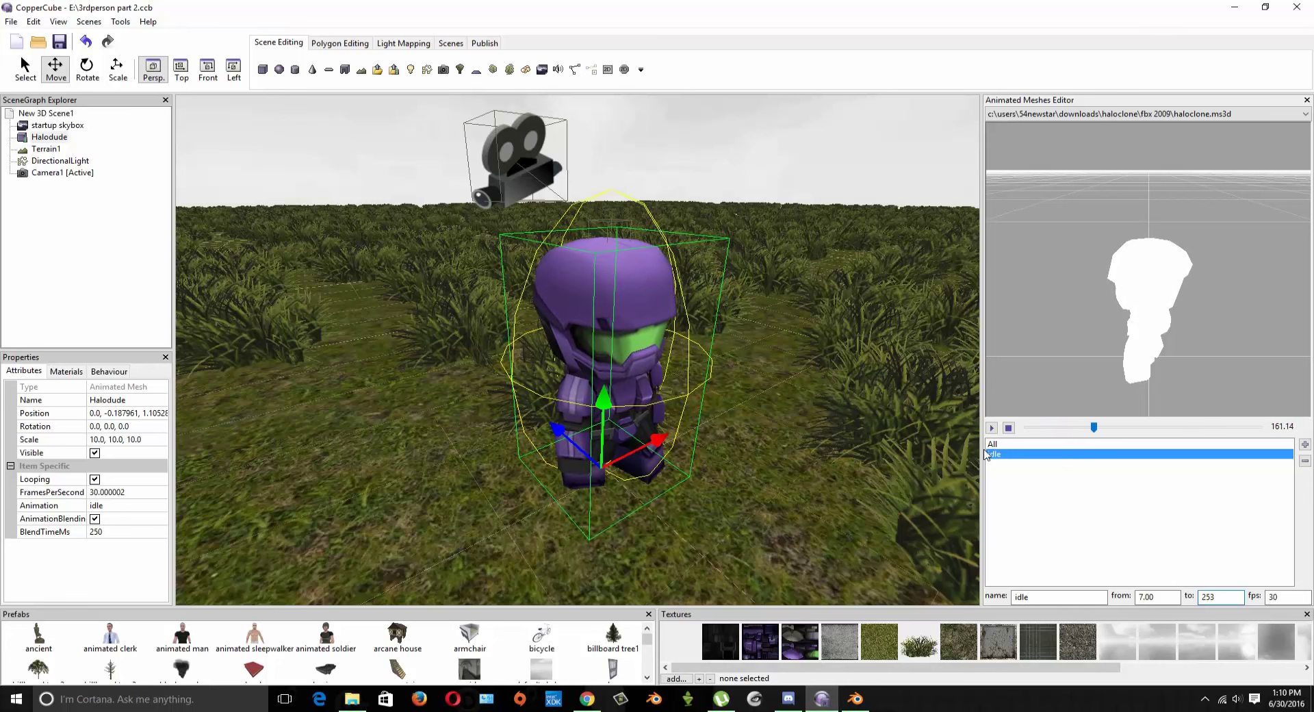
click(993, 444)
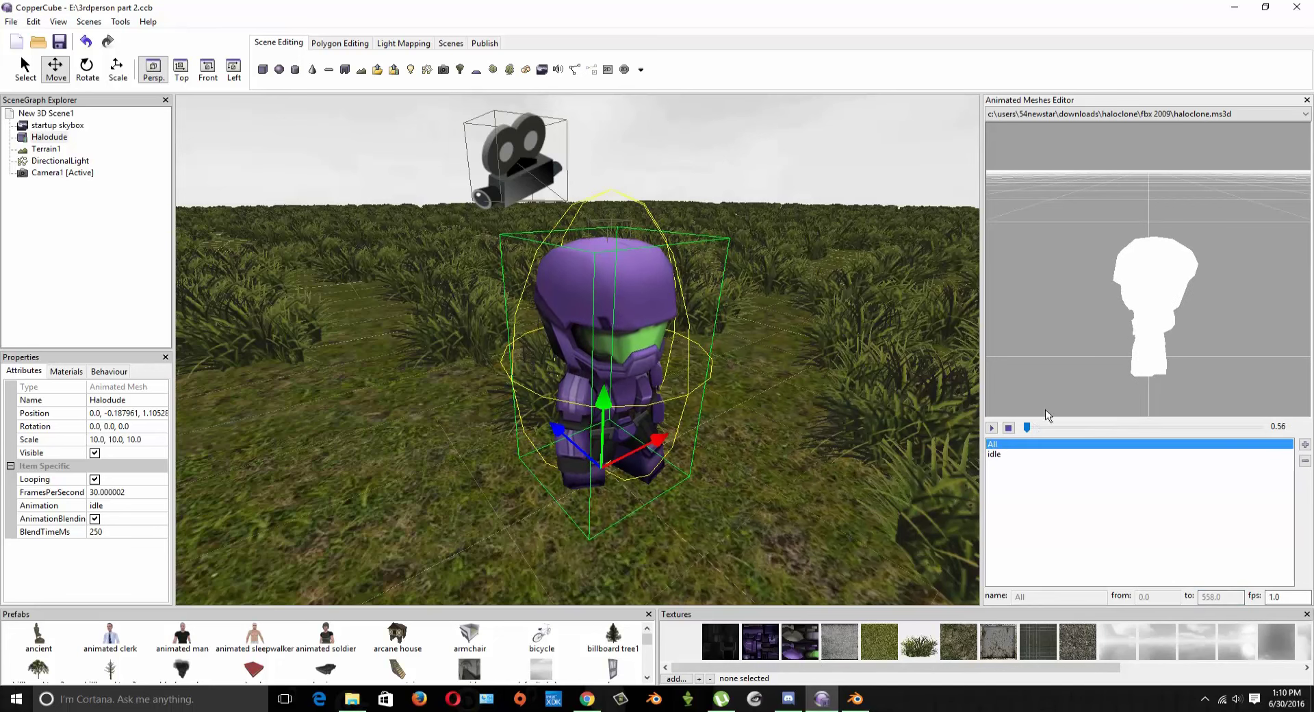
click(1235, 7)
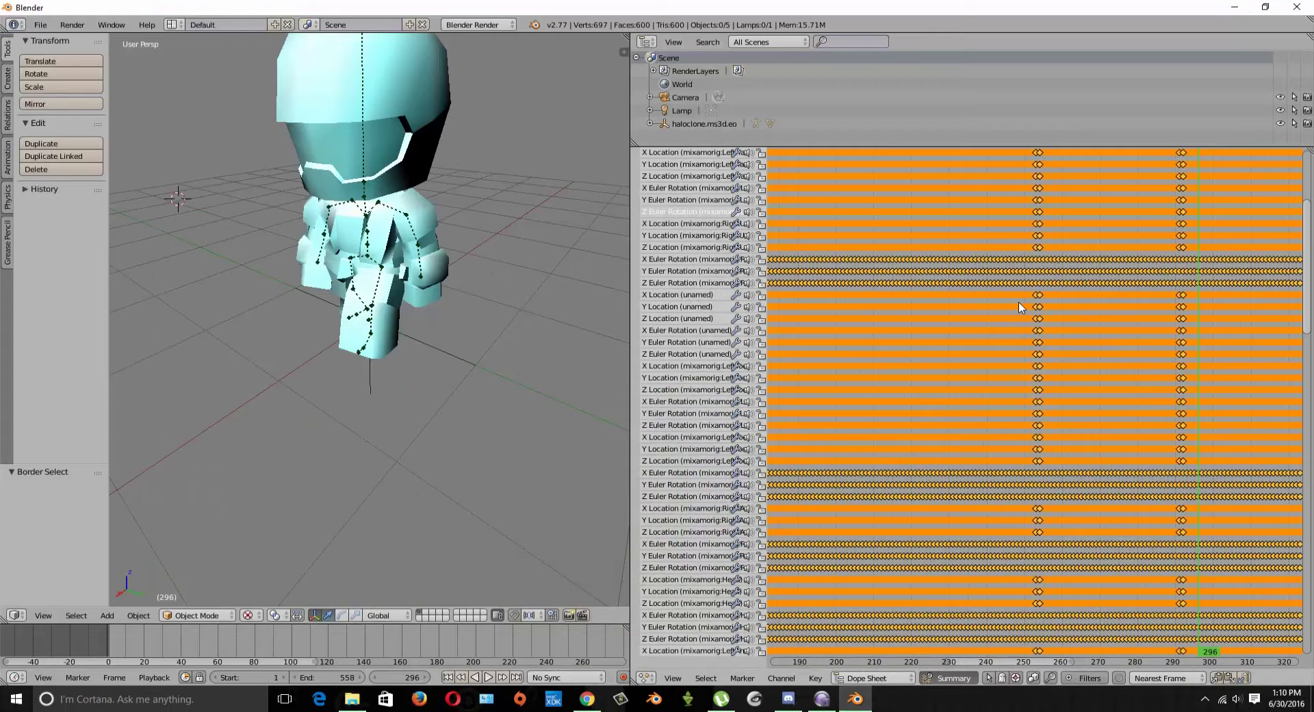
Compare the character's poses at frames 253 and 254 to find the animation boundary, viewing the model from different angles
scroll(1017, 409, up, 15)
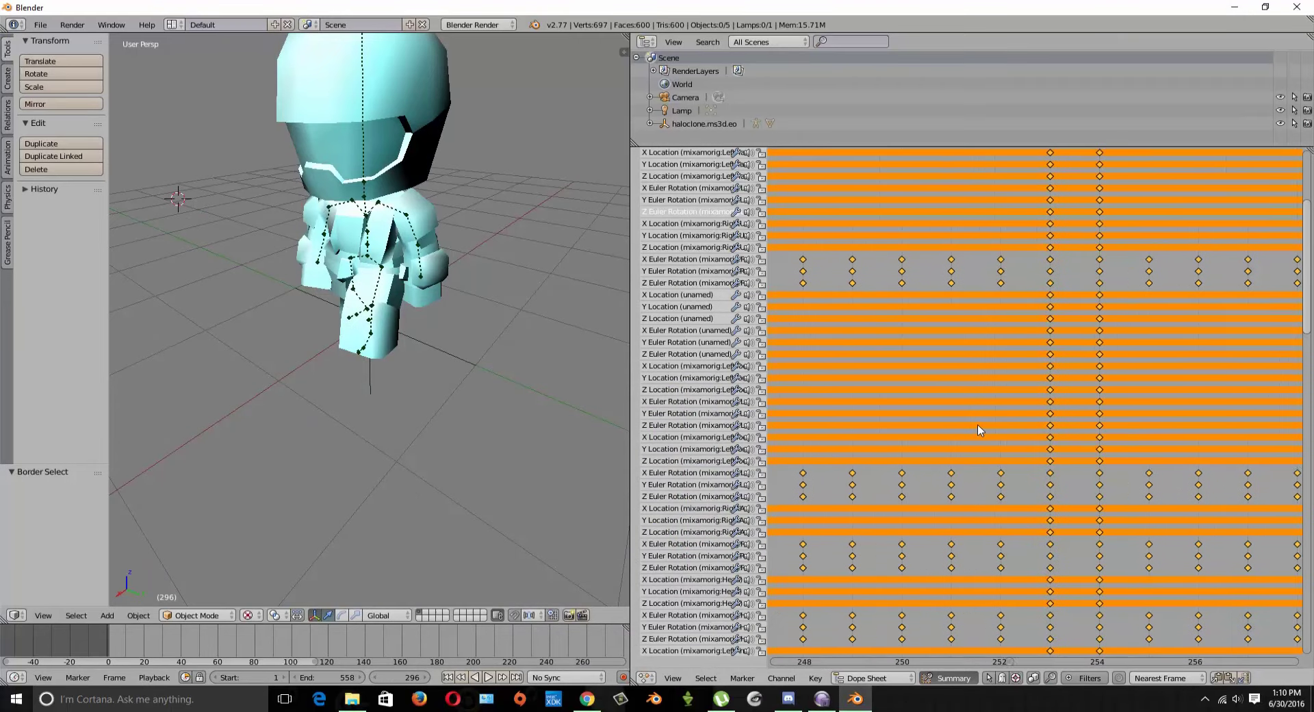
click(1165, 474)
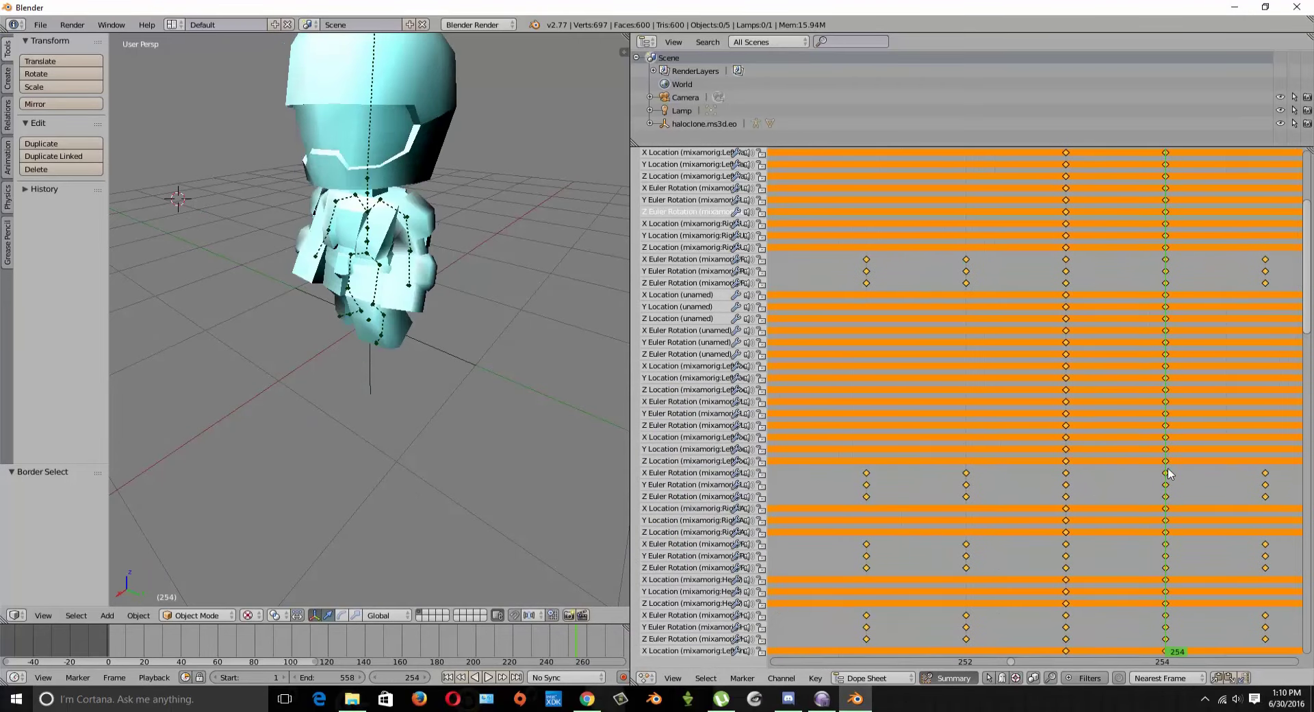
click(1070, 414)
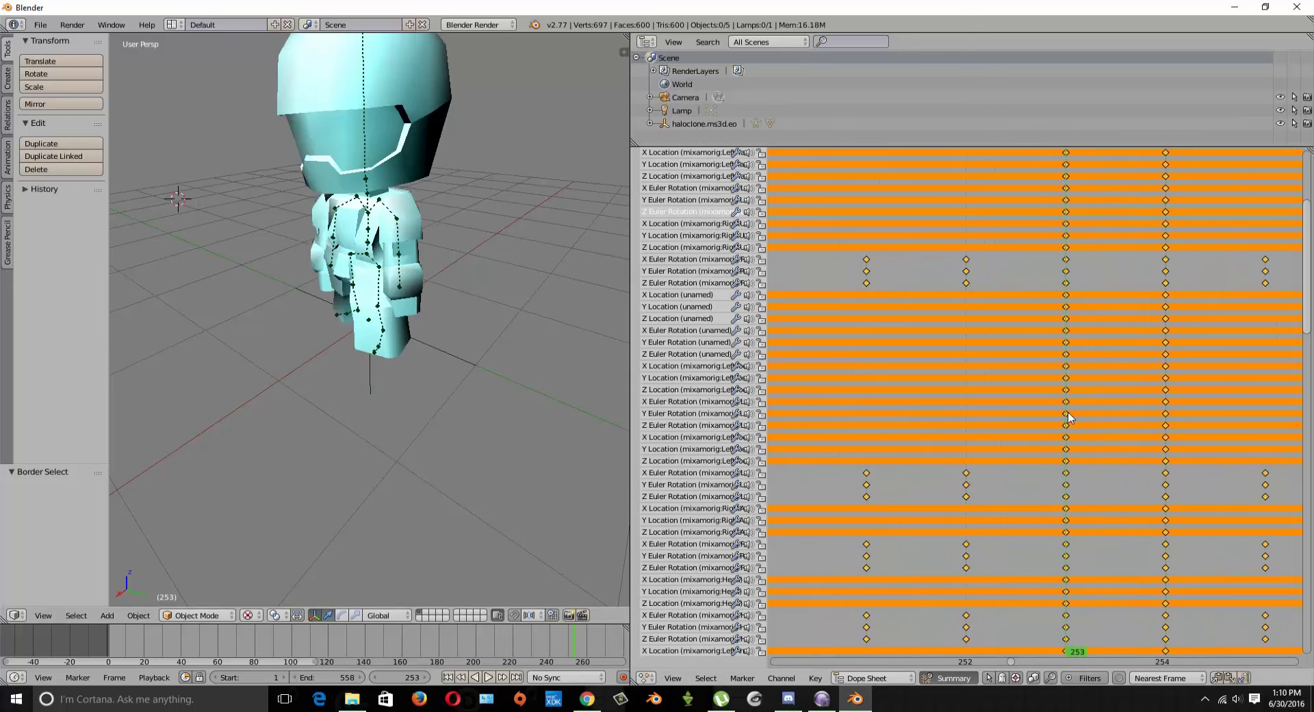
middle_drag(473, 270, 430, 264)
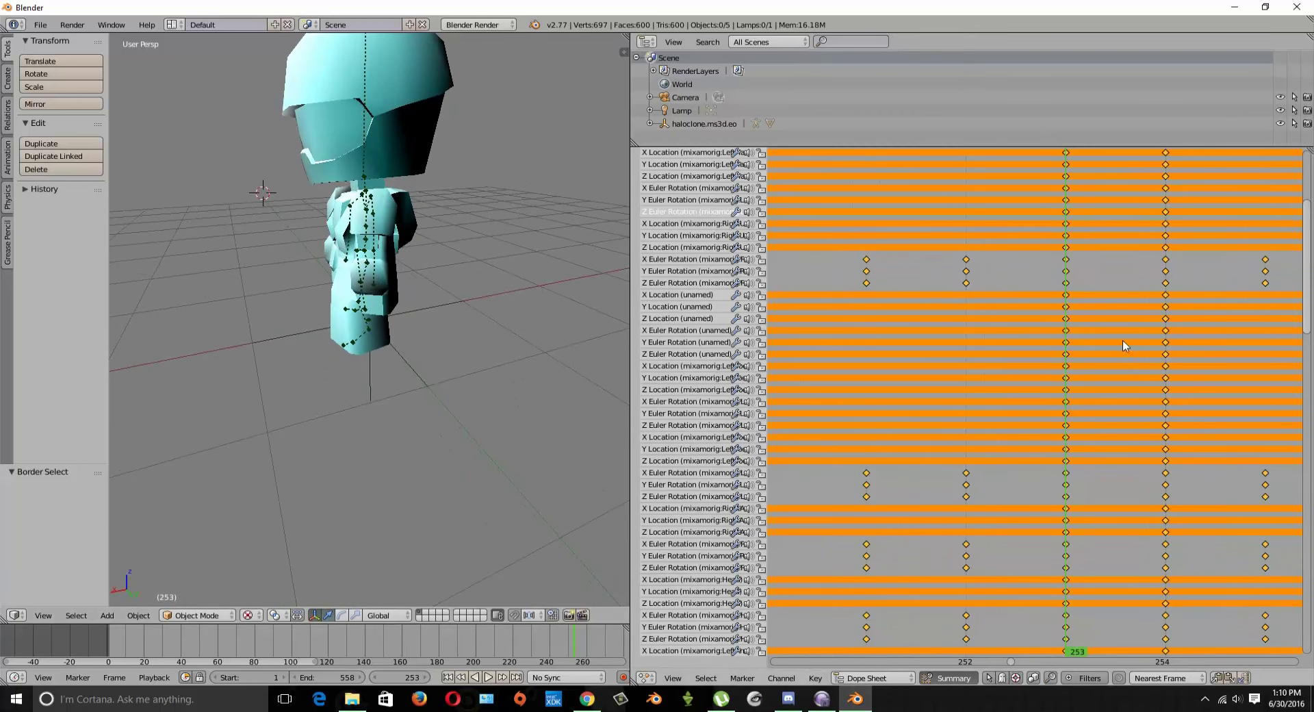
key(alt+a)
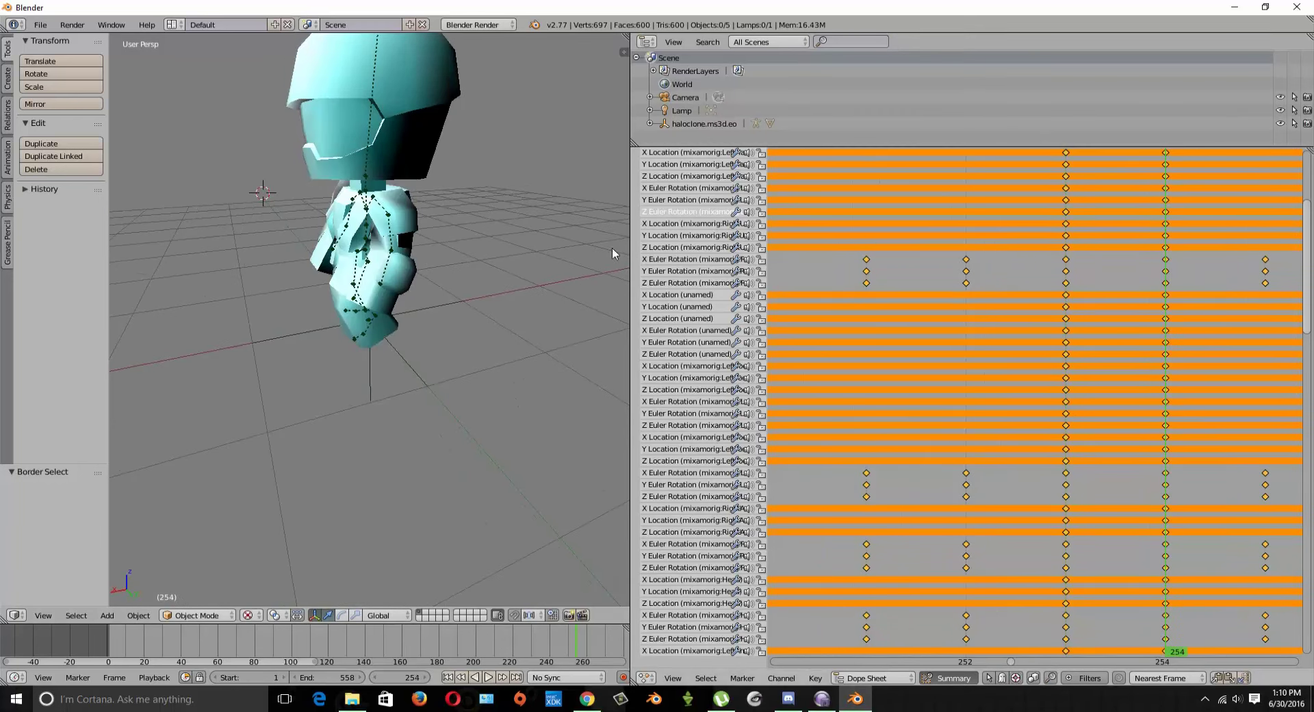
middle_drag(545, 268, 446, 288)
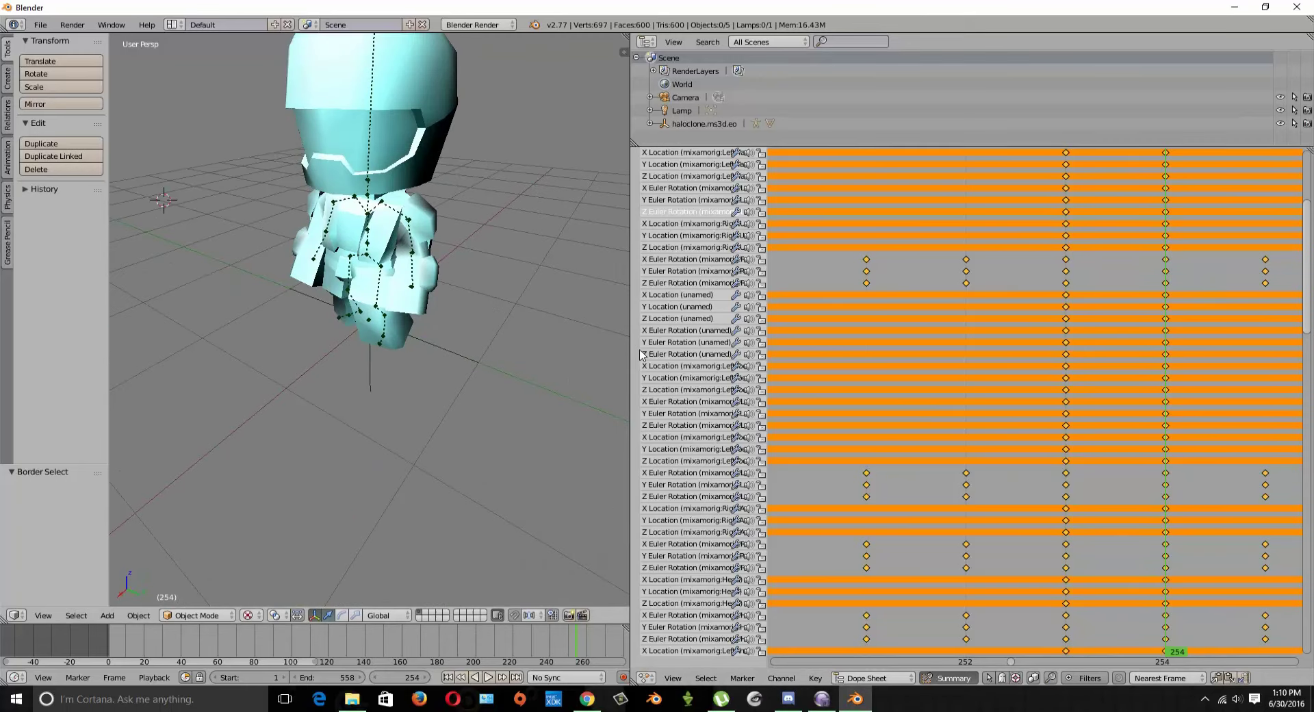
Step the animation forward to frame 257, play it from there to preview the motion, and stop at frame 269
scroll(937, 318, down, 5)
middle_drag(956, 293, 731, 271)
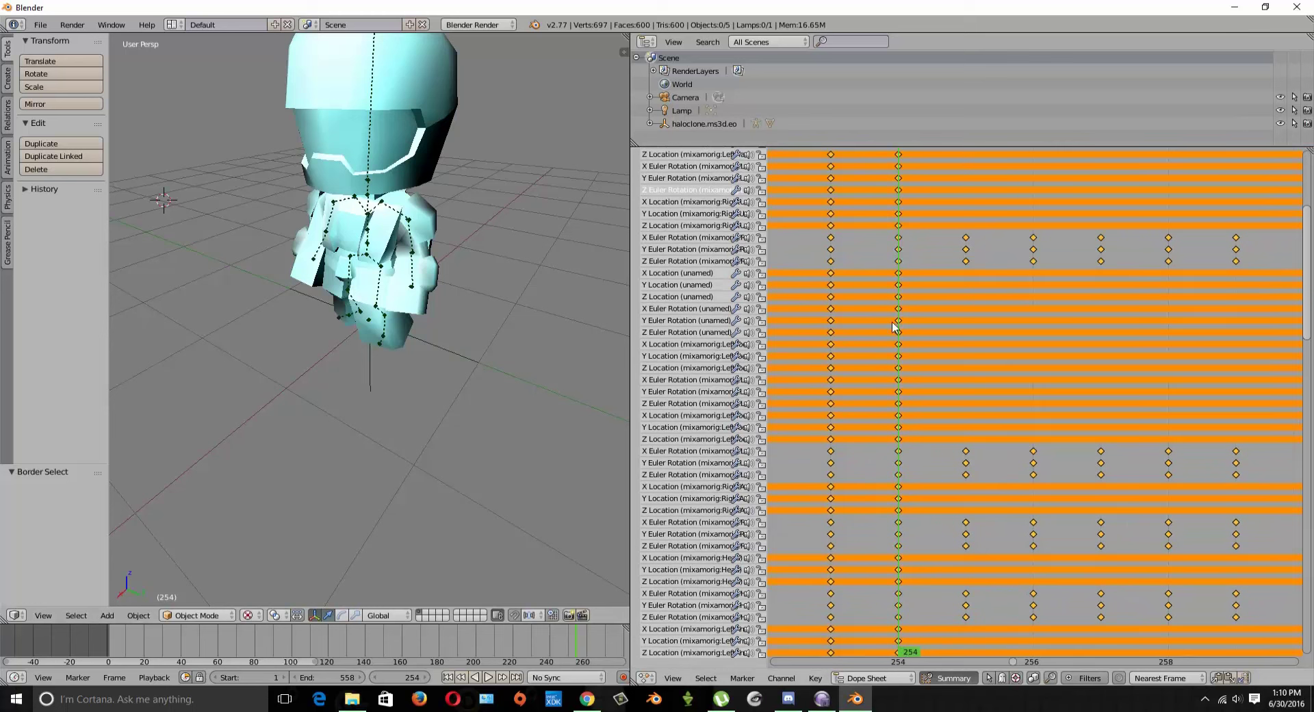
key(Right)
key(Right)
key(Right)
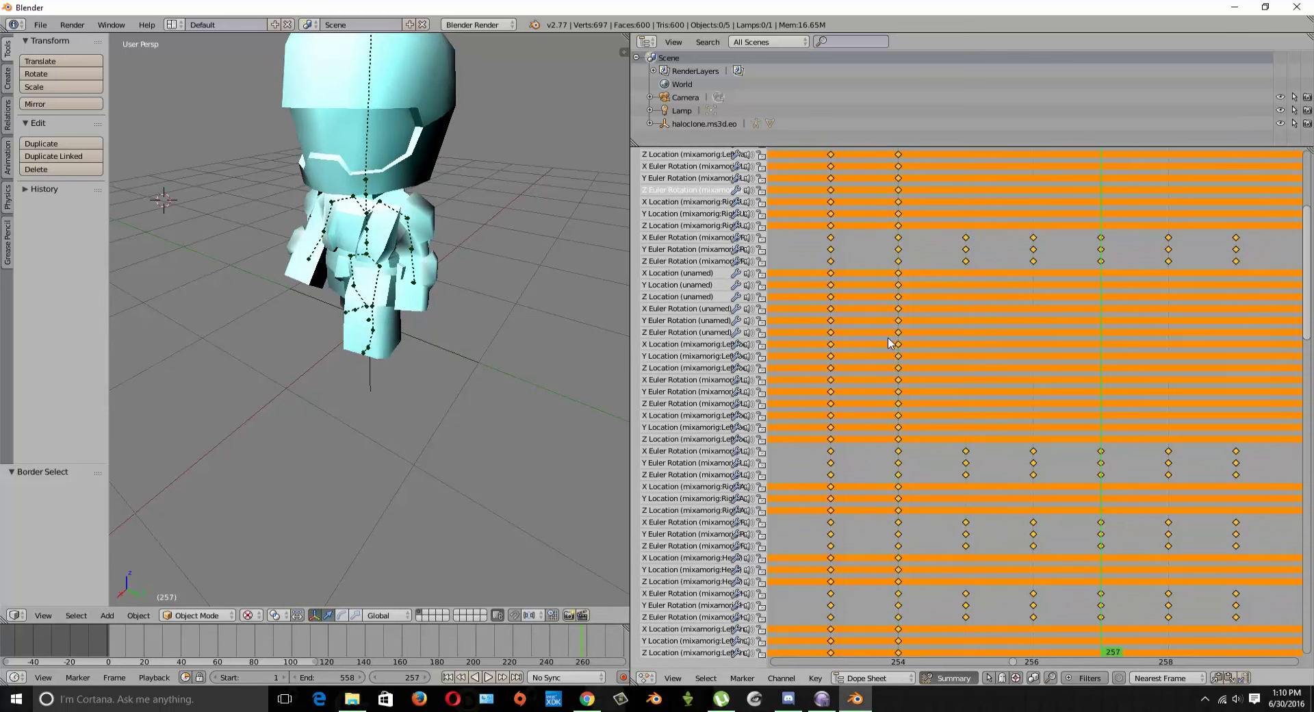
scroll(933, 313, down, 5)
scroll(1029, 410, down, 4)
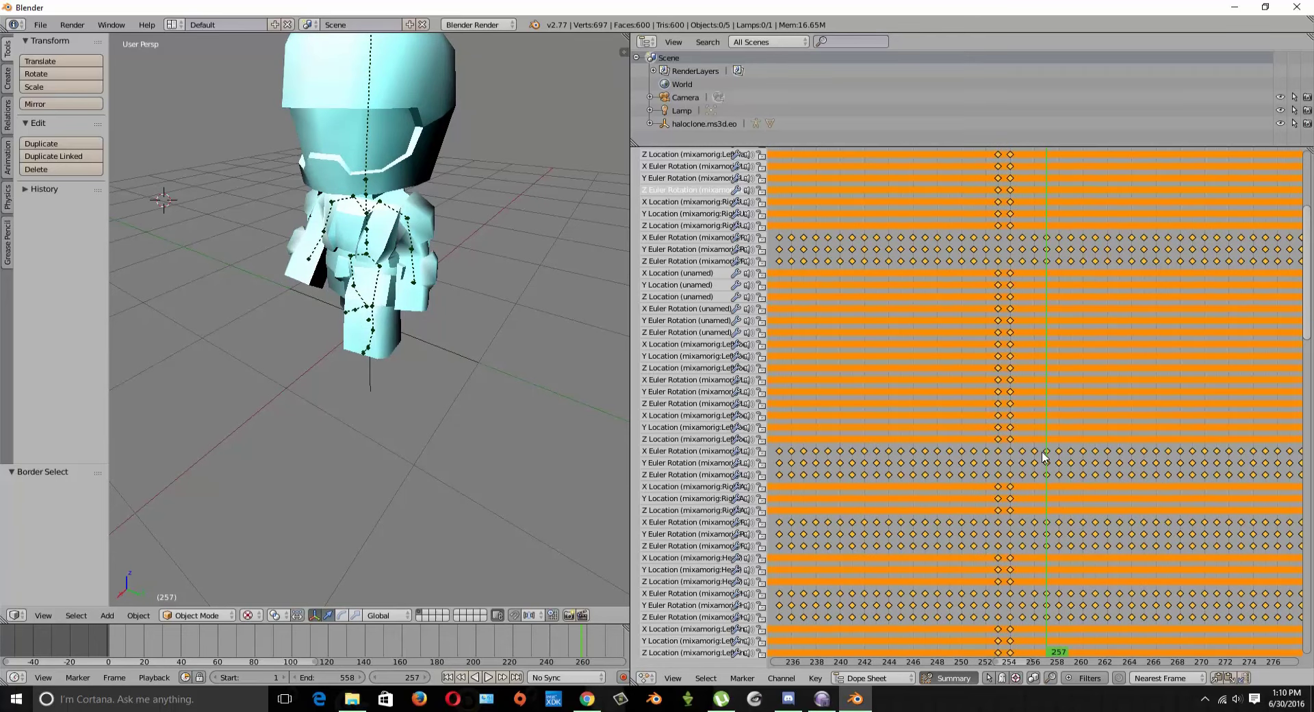
key(alt+a)
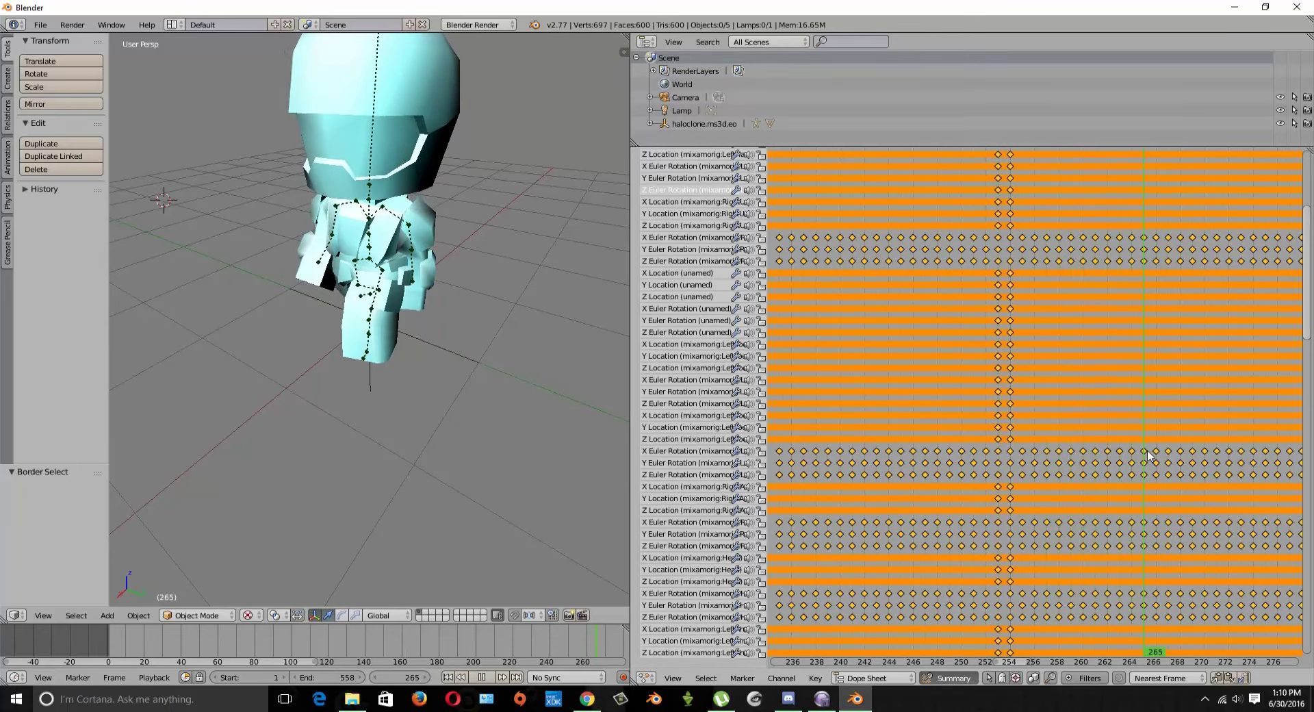
key(alt+a)
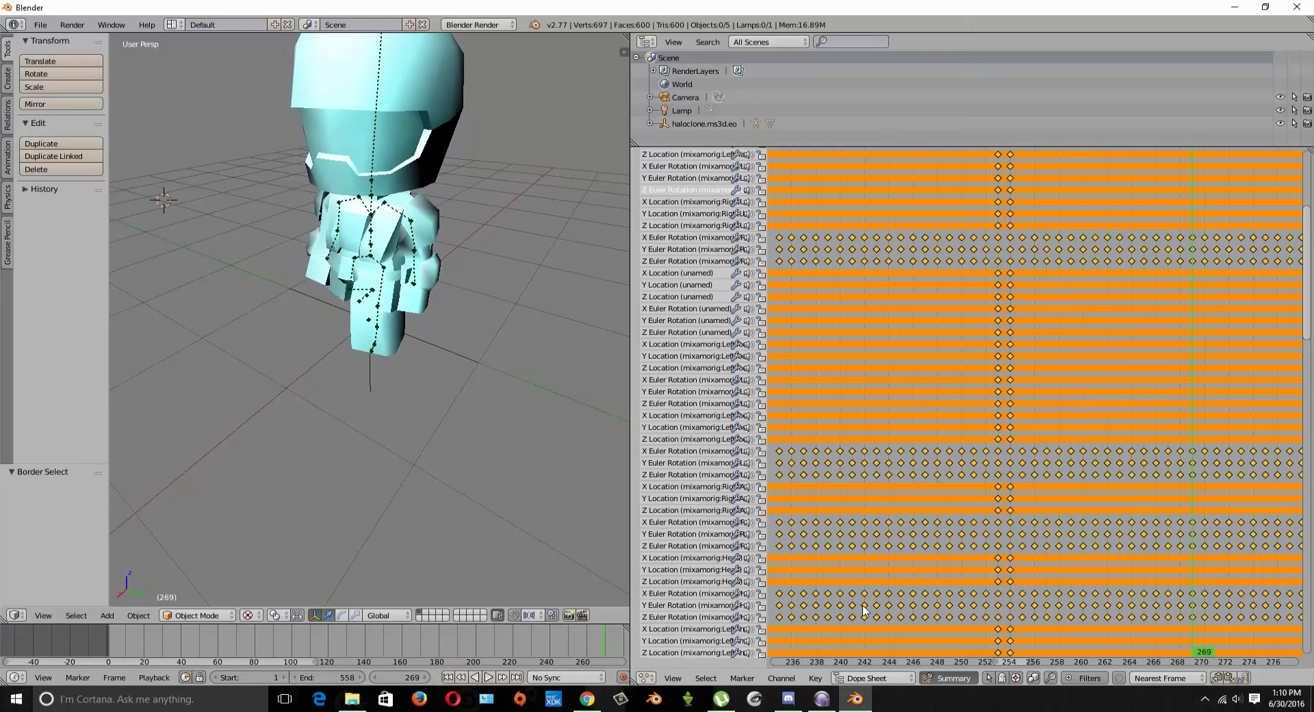
Switch to CopperCube and add an animation named "walk" that starts at frame 254
click(823, 701)
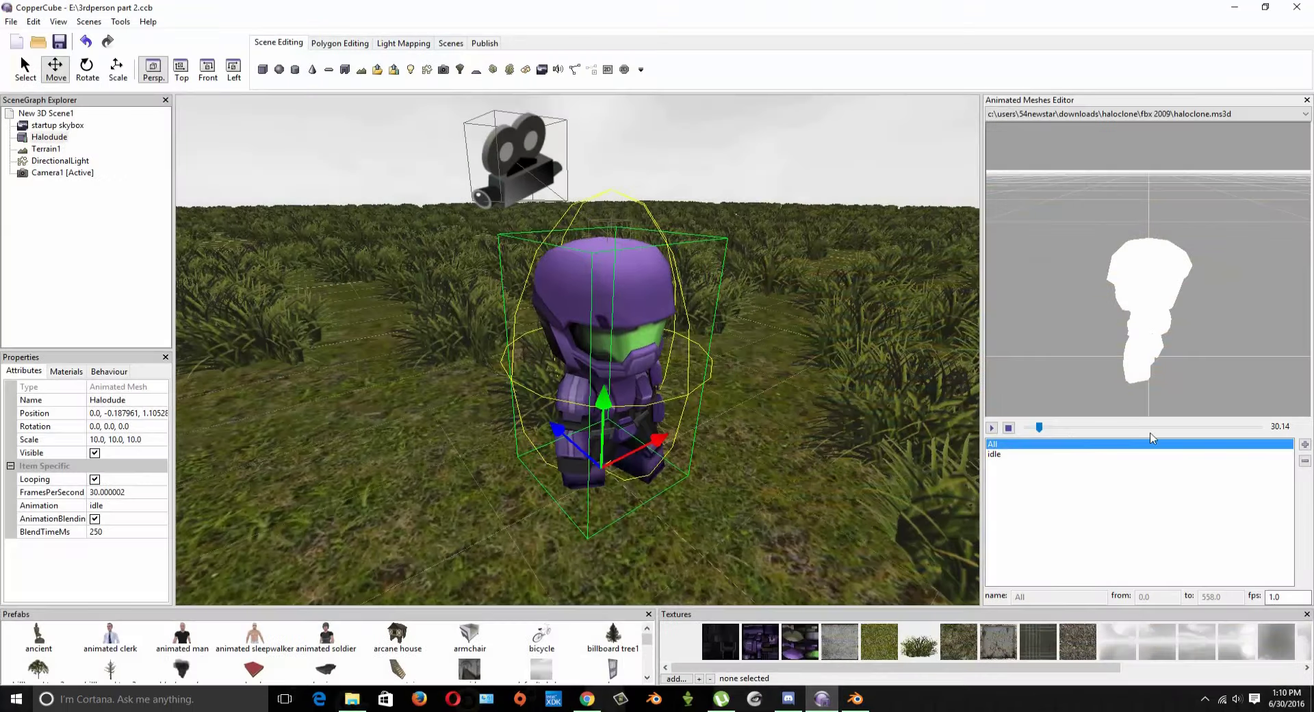
click(1305, 443)
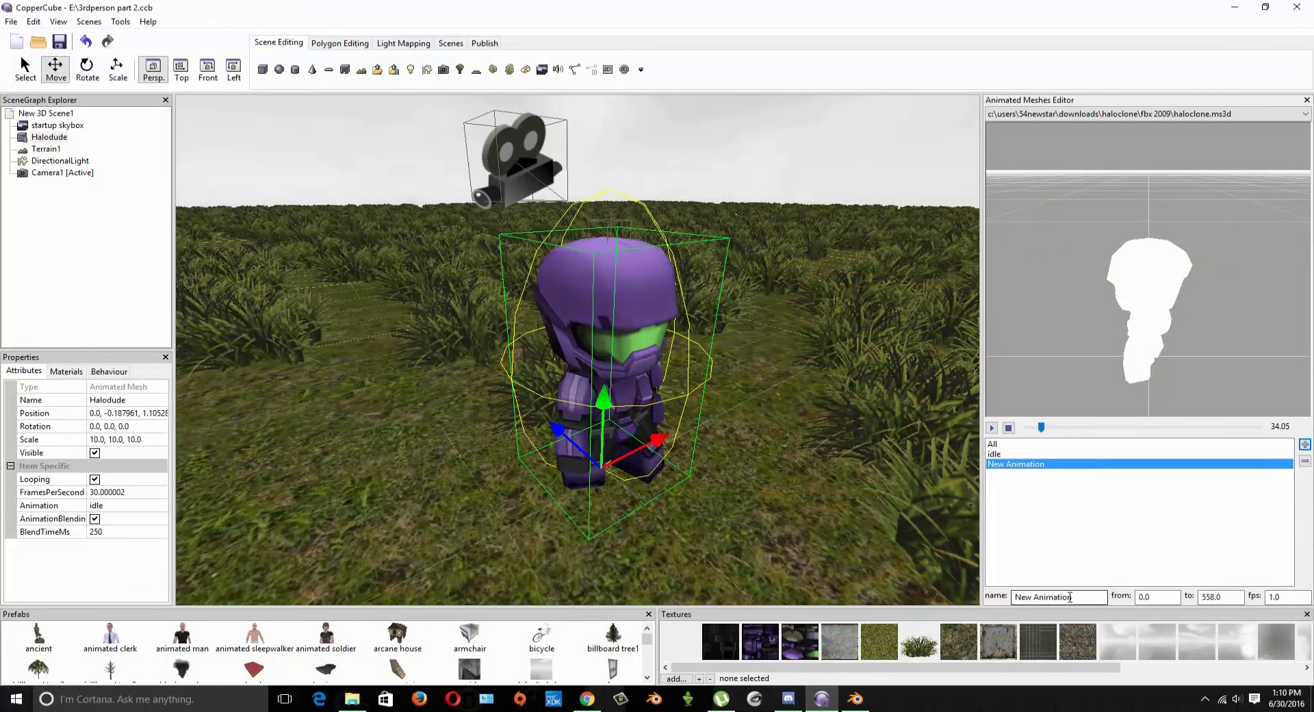
drag(1095, 597, 911, 601)
text(walk)
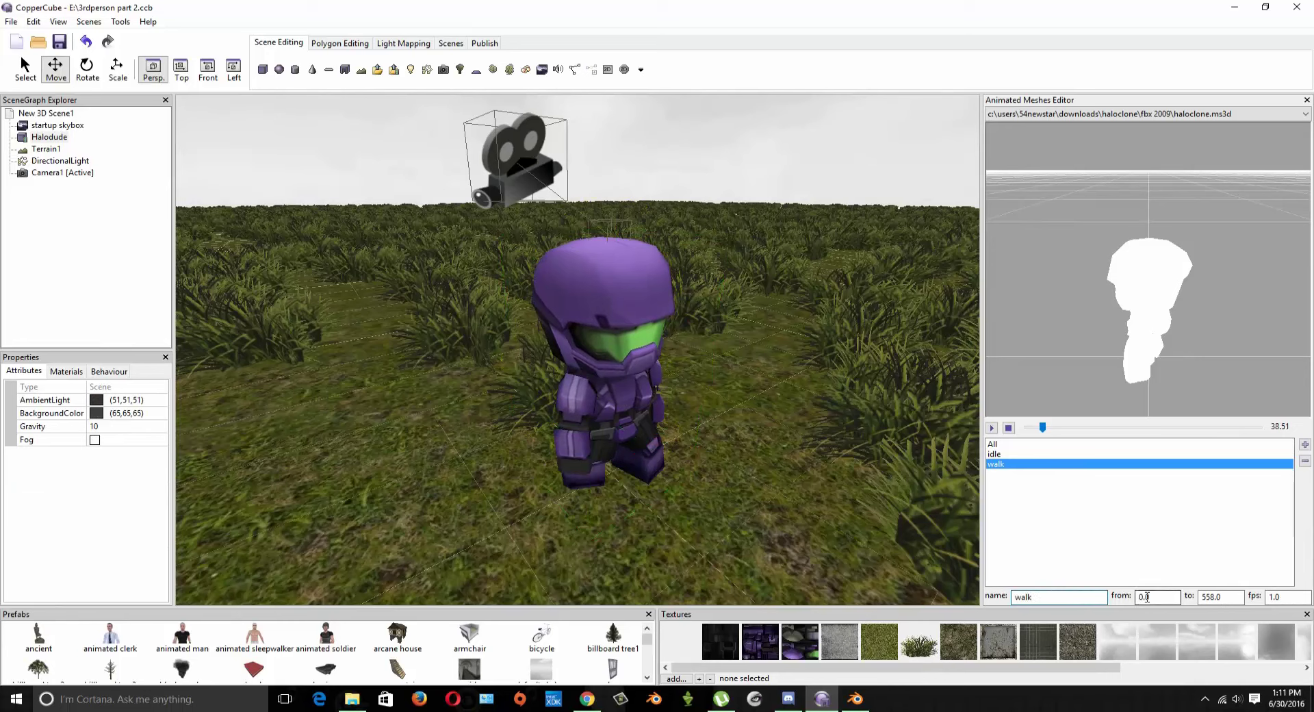
drag(1164, 597, 1095, 597)
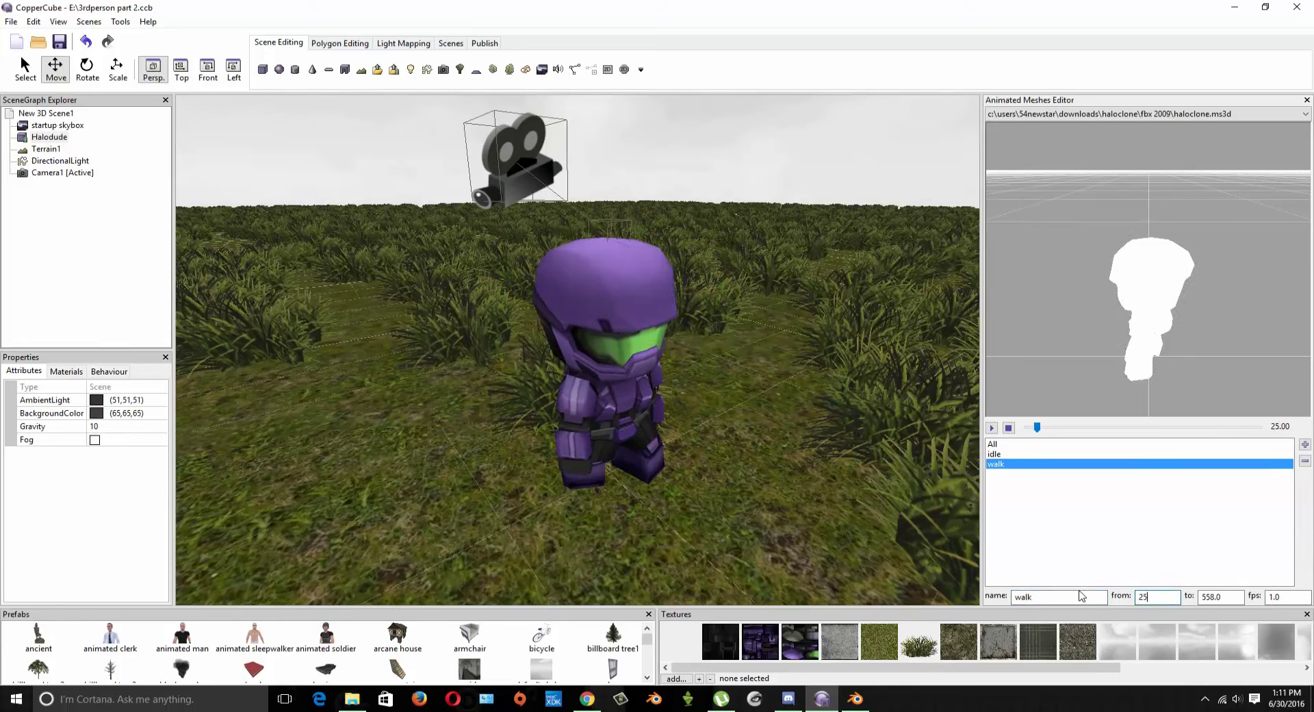
text(254)
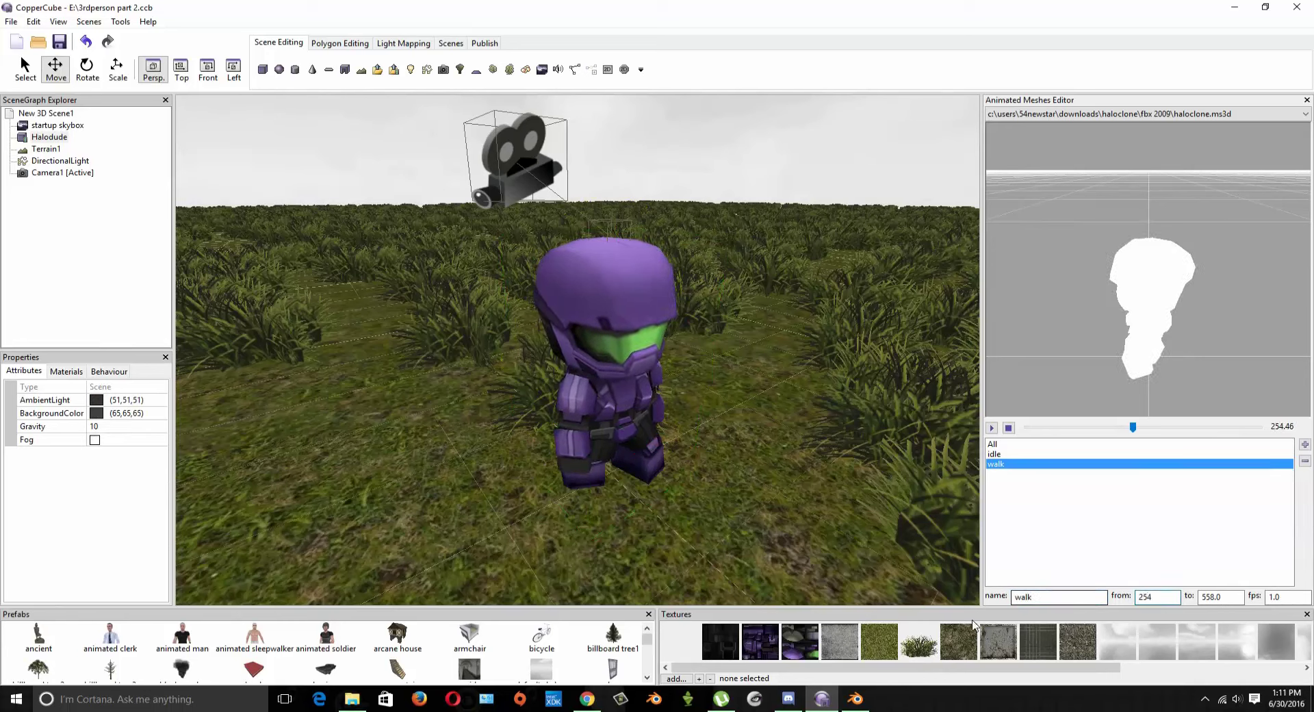
Switch to Blender and follow the Dope Sheet forward to the next full keyframe column, moving to frame 291
click(856, 698)
scroll(1080, 363, down, 6)
middle_drag(1078, 353, 845, 296)
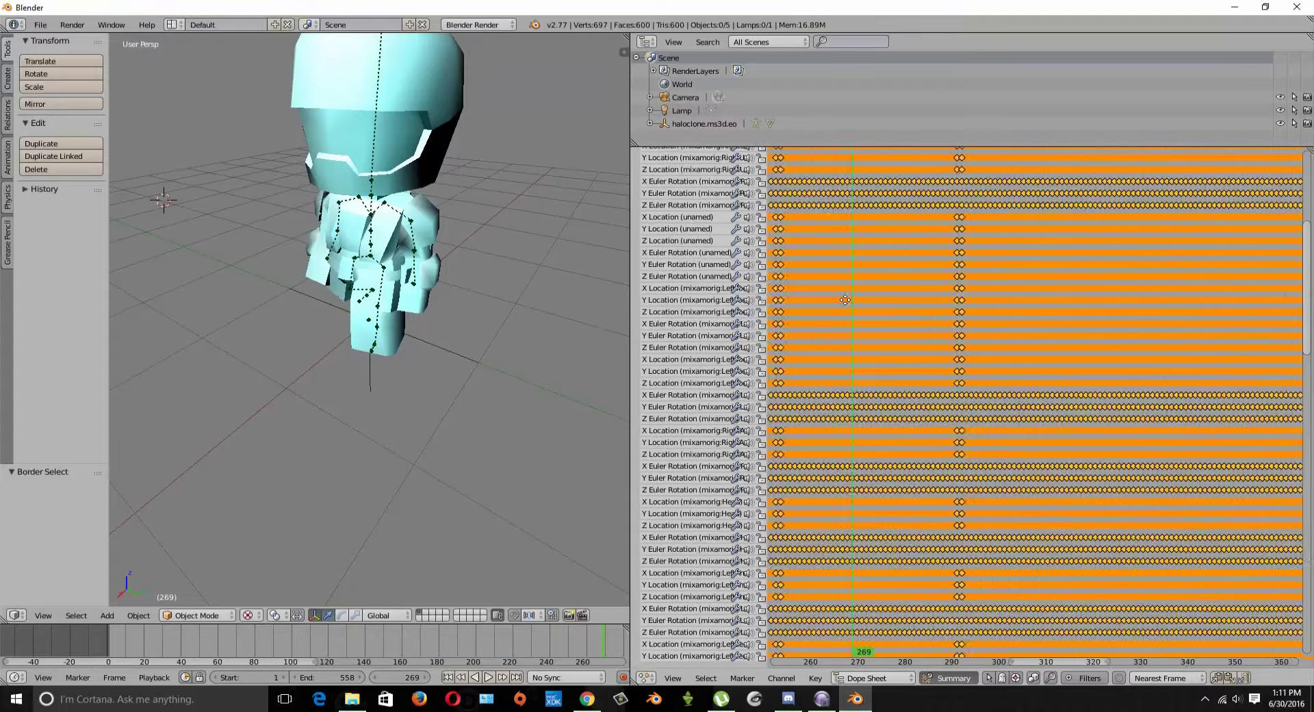
scroll(911, 322, up, 13)
middle_drag(998, 330, 1051, 334)
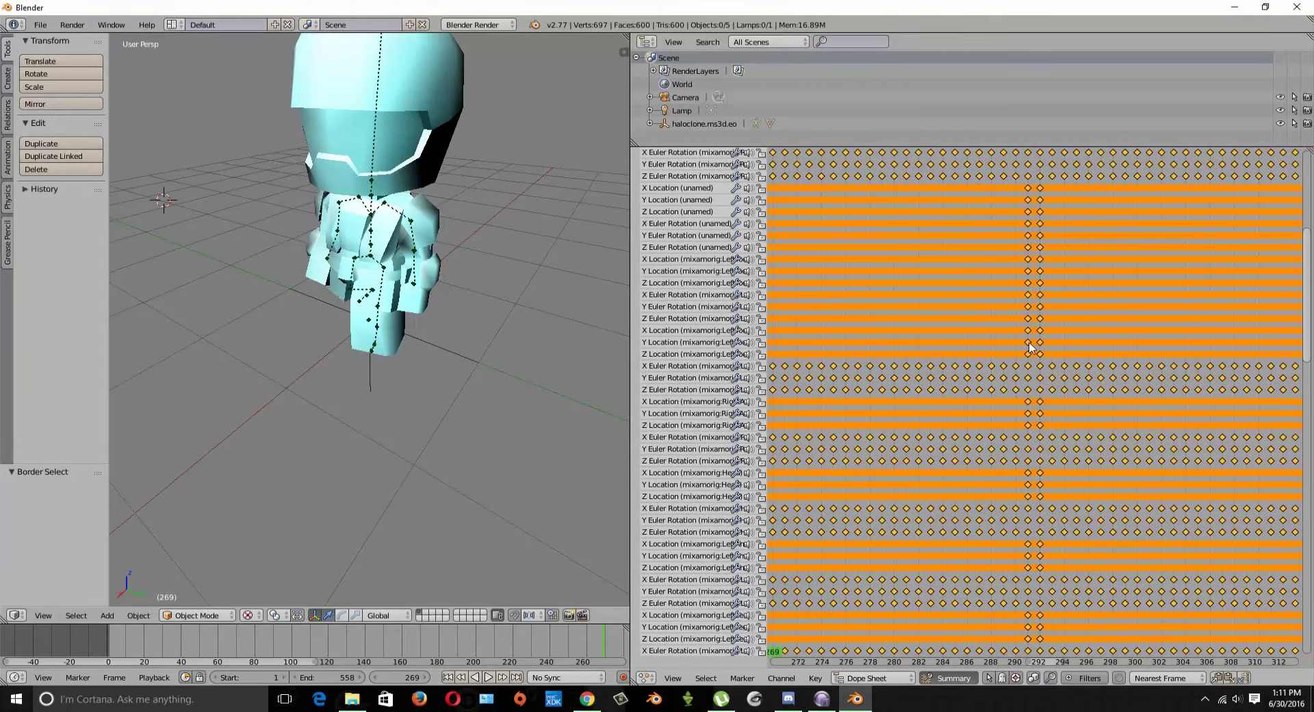
click(1031, 347)
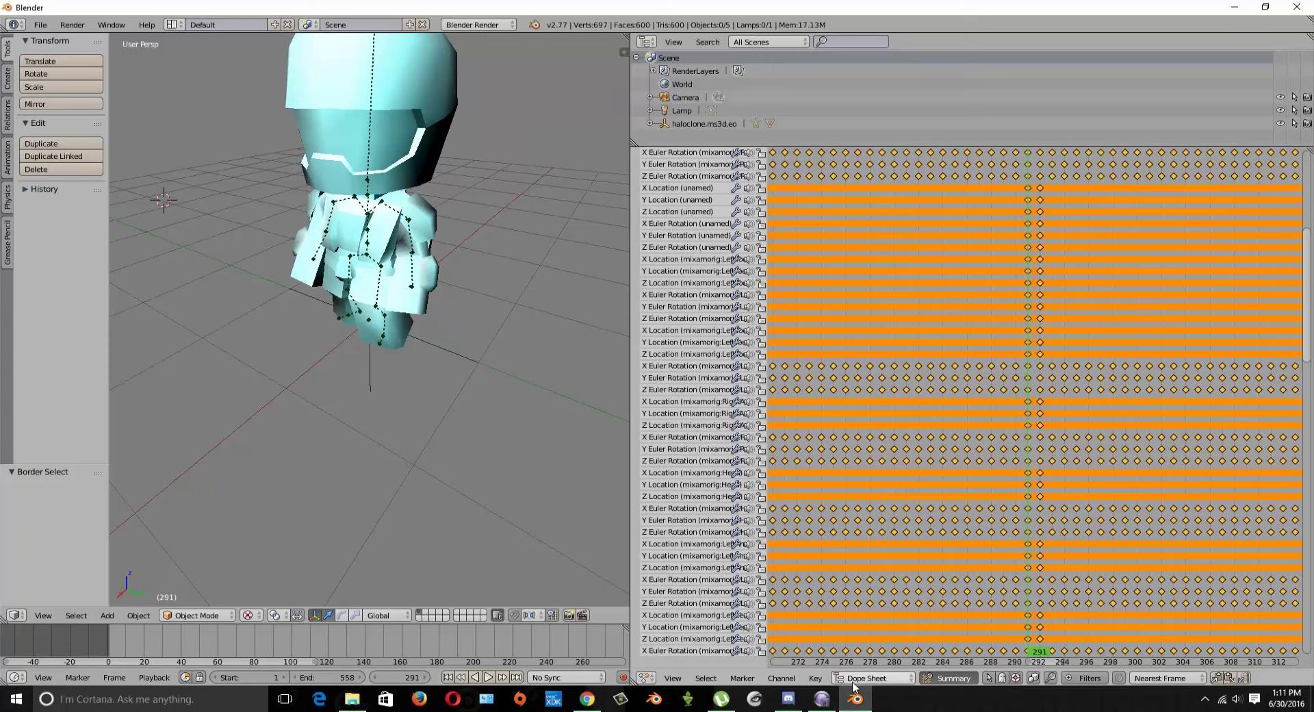
Switch to CopperCube and set the walk animation's end frame to 291 and its speed to 30 fps
click(822, 698)
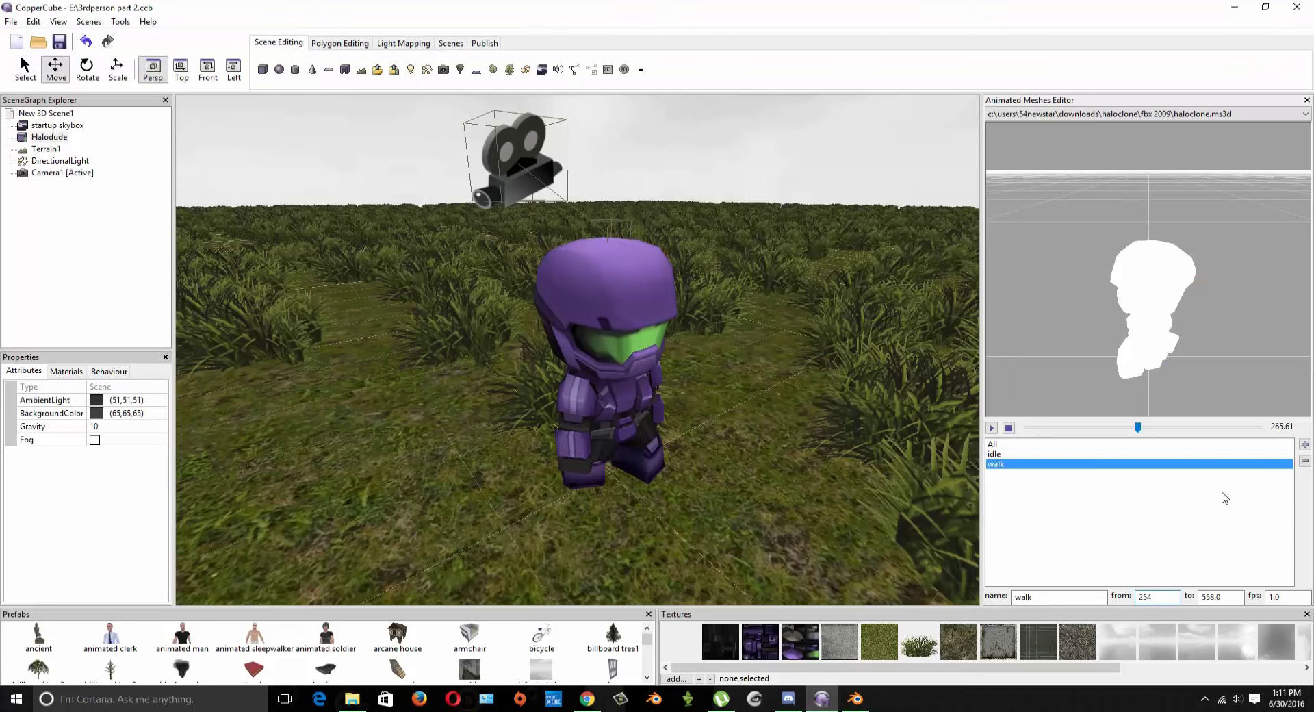
double_click(1222, 597)
text(291)
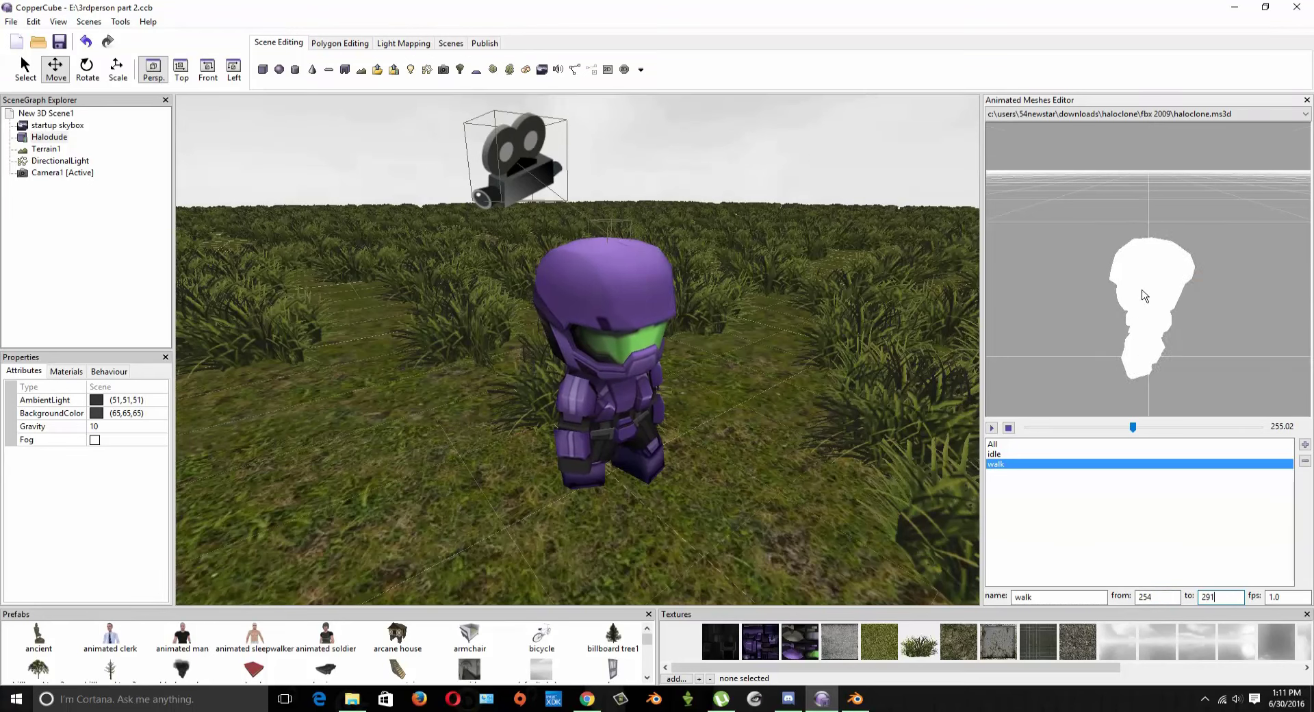
scroll(1145, 315, down, 3)
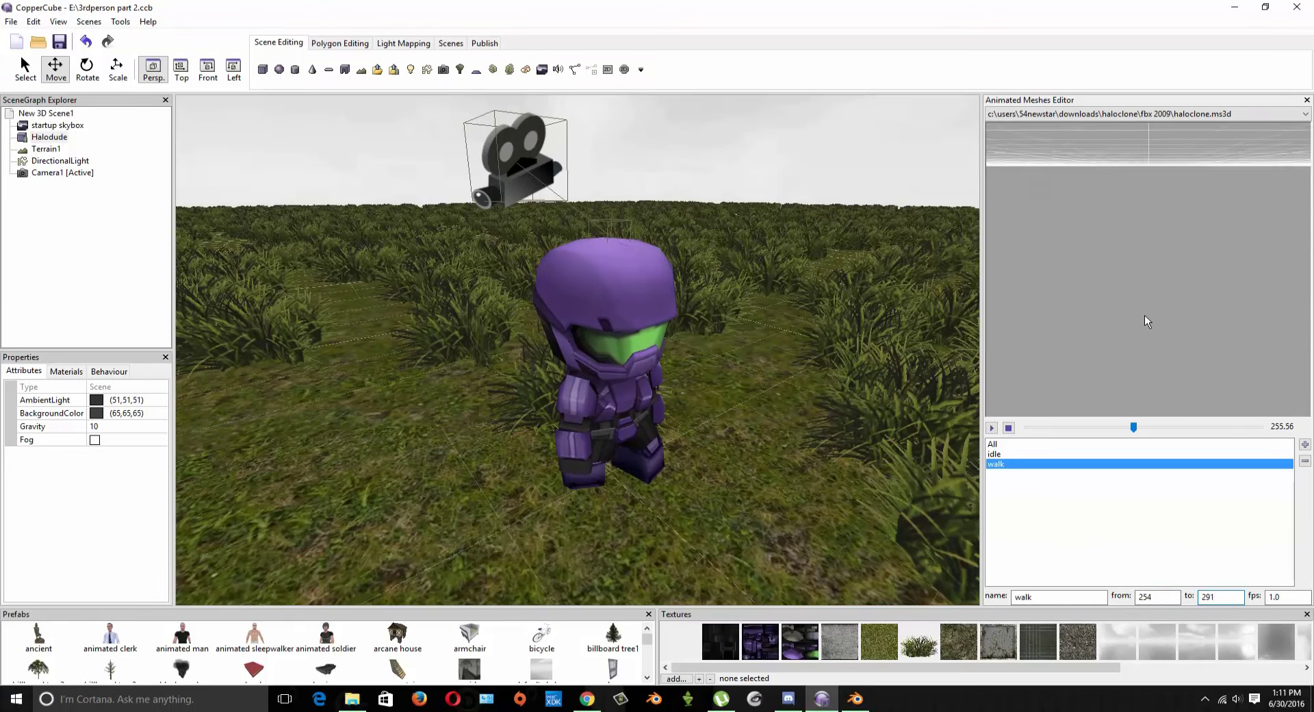
double_click(1279, 596)
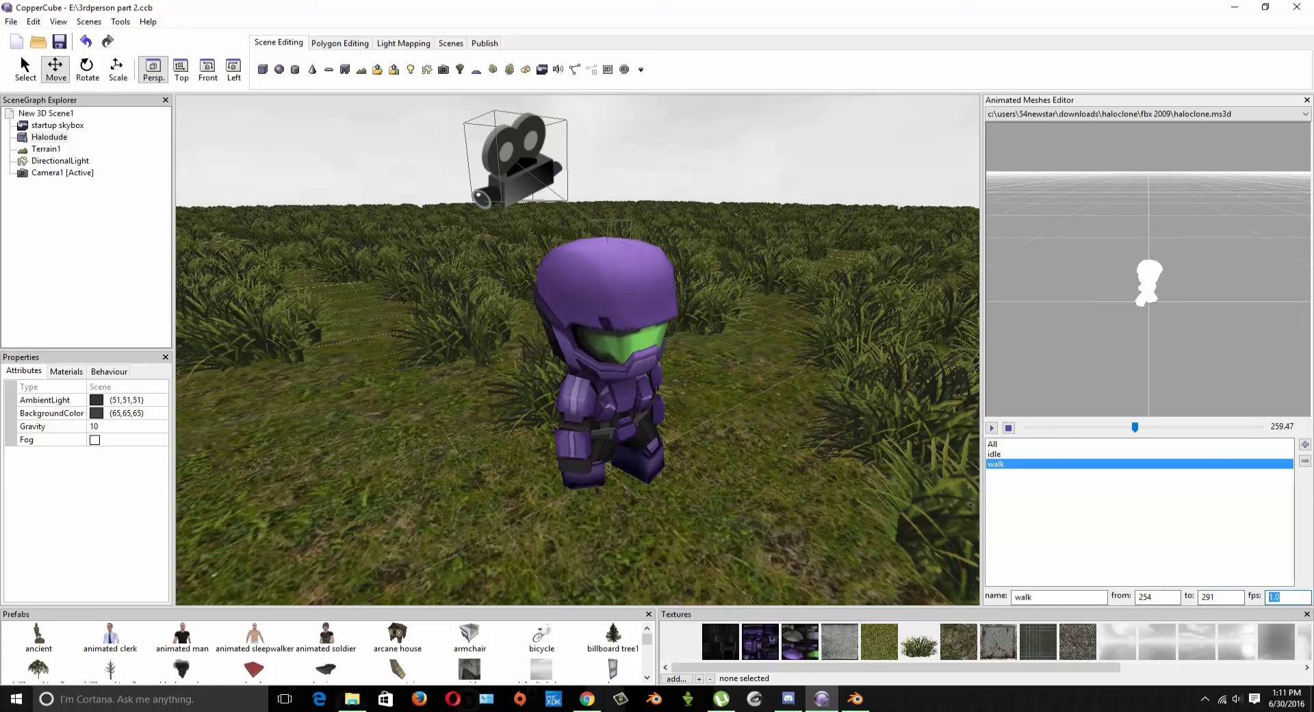
text(30)
scroll(1164, 314, down, 5)
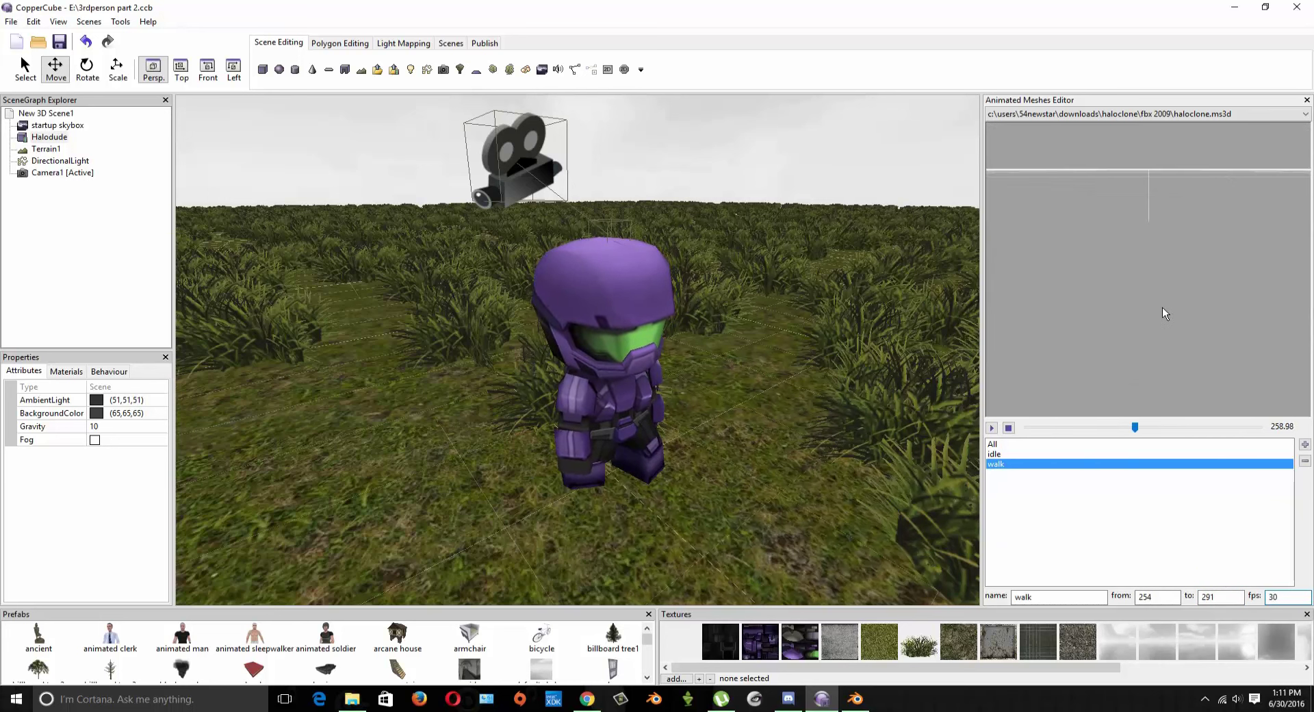
scroll(1160, 308, up, 3)
Assign the walk animation to the Halodude mesh and view it from the front at close range
click(565, 285)
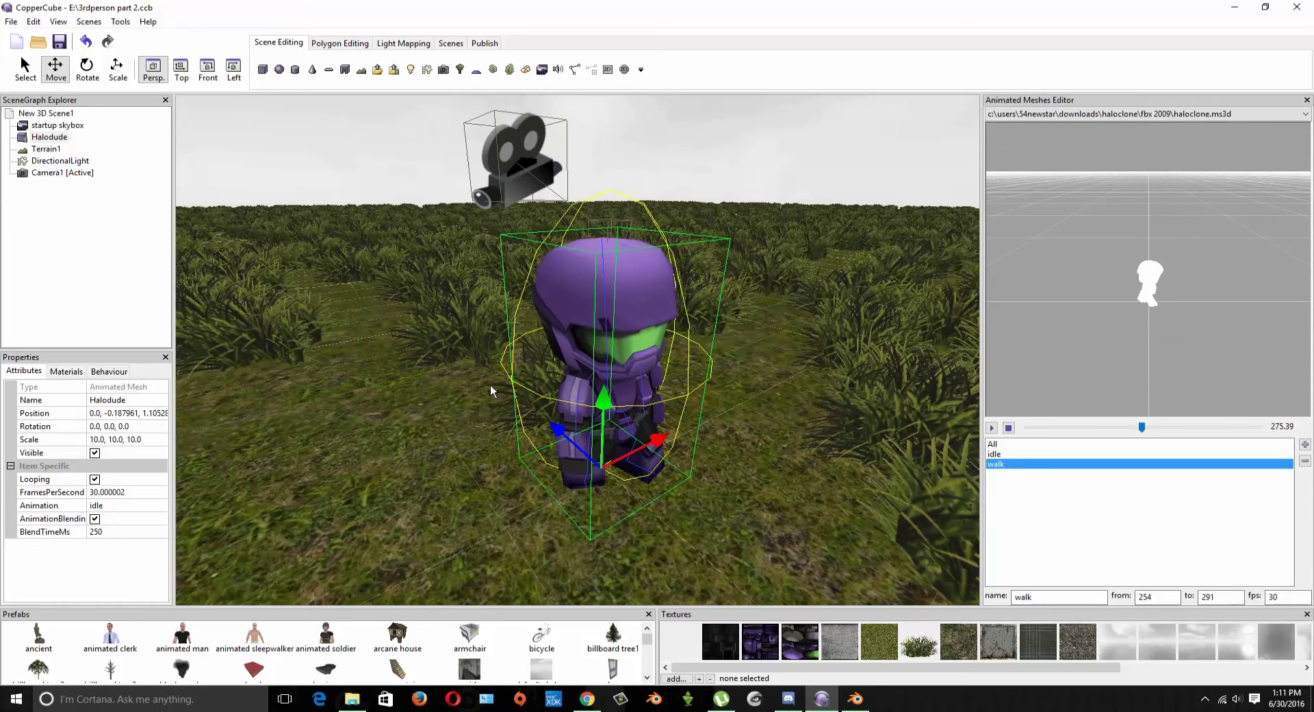
click(117, 510)
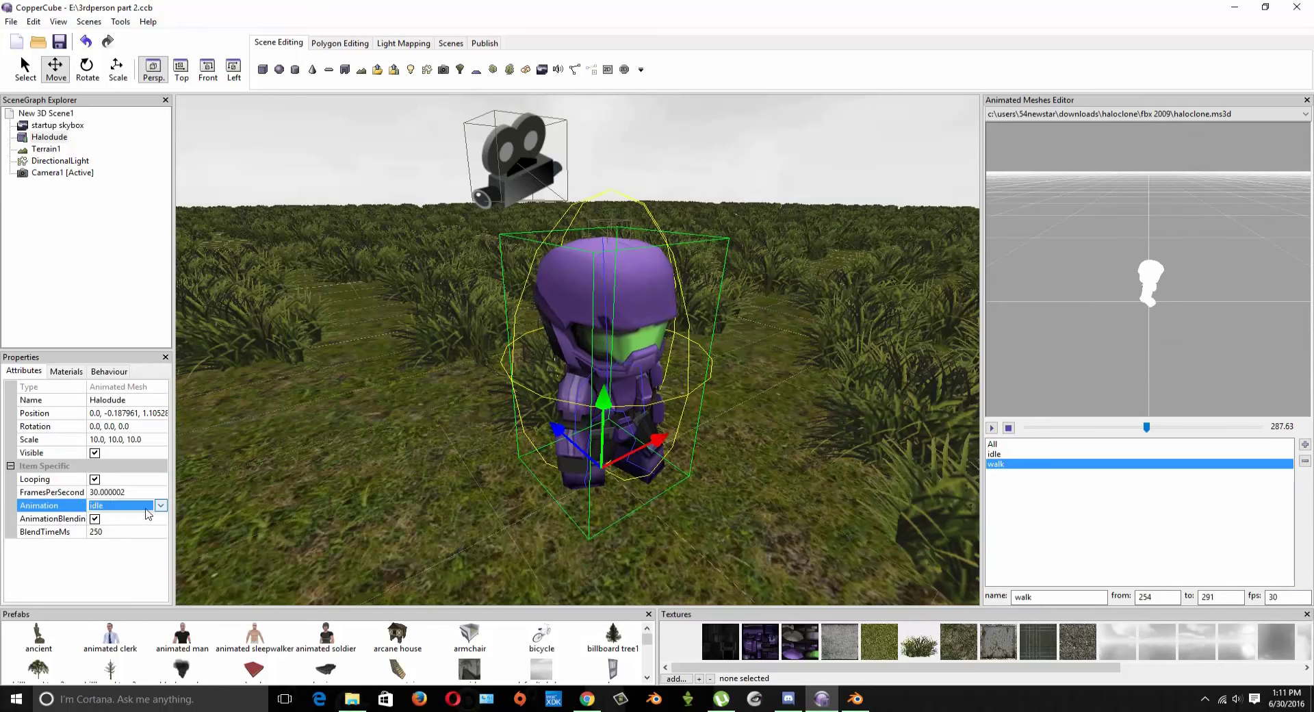
click(120, 507)
click(139, 532)
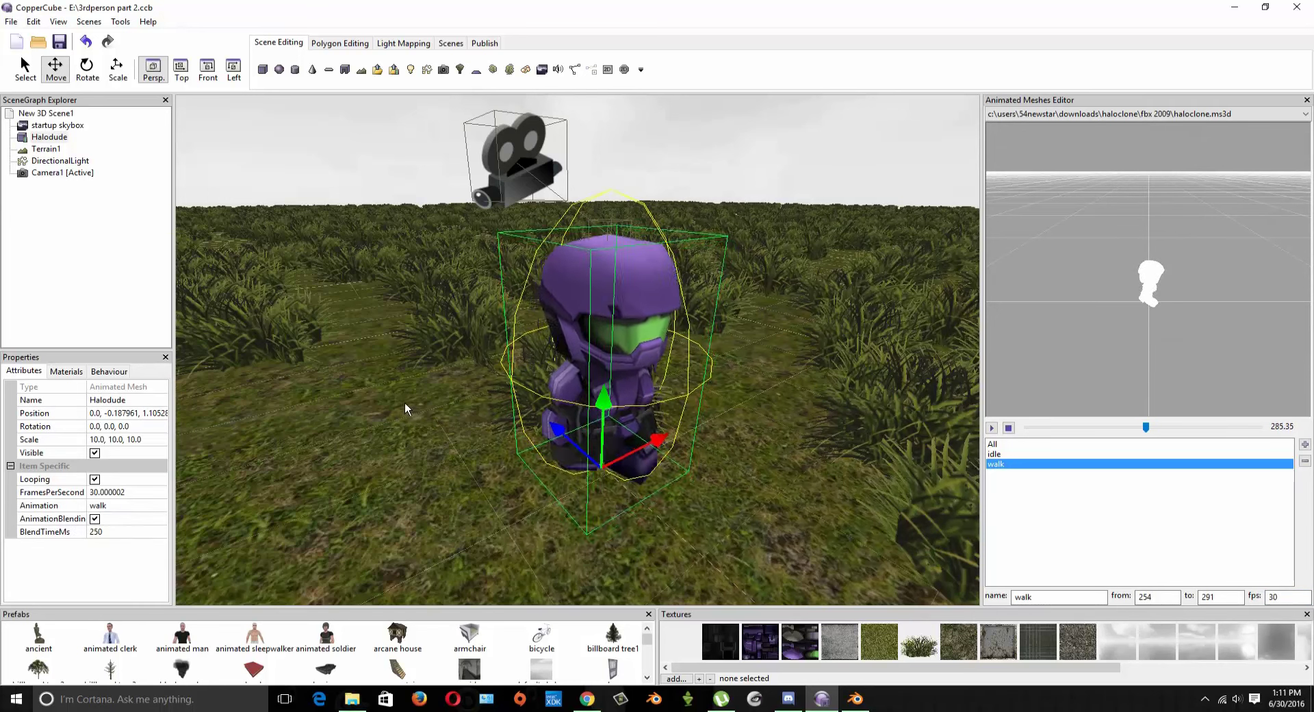
scroll(407, 387, up, 5)
drag(519, 355, 497, 363)
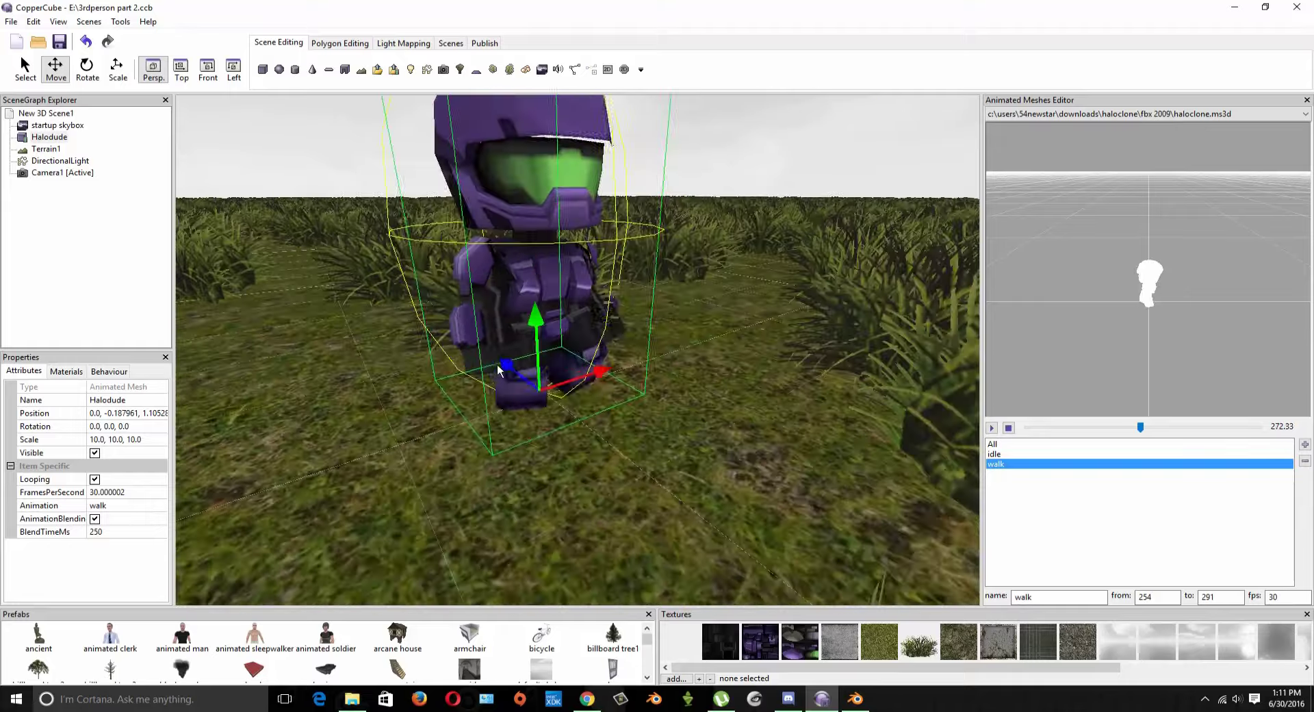
drag(630, 384, 596, 397)
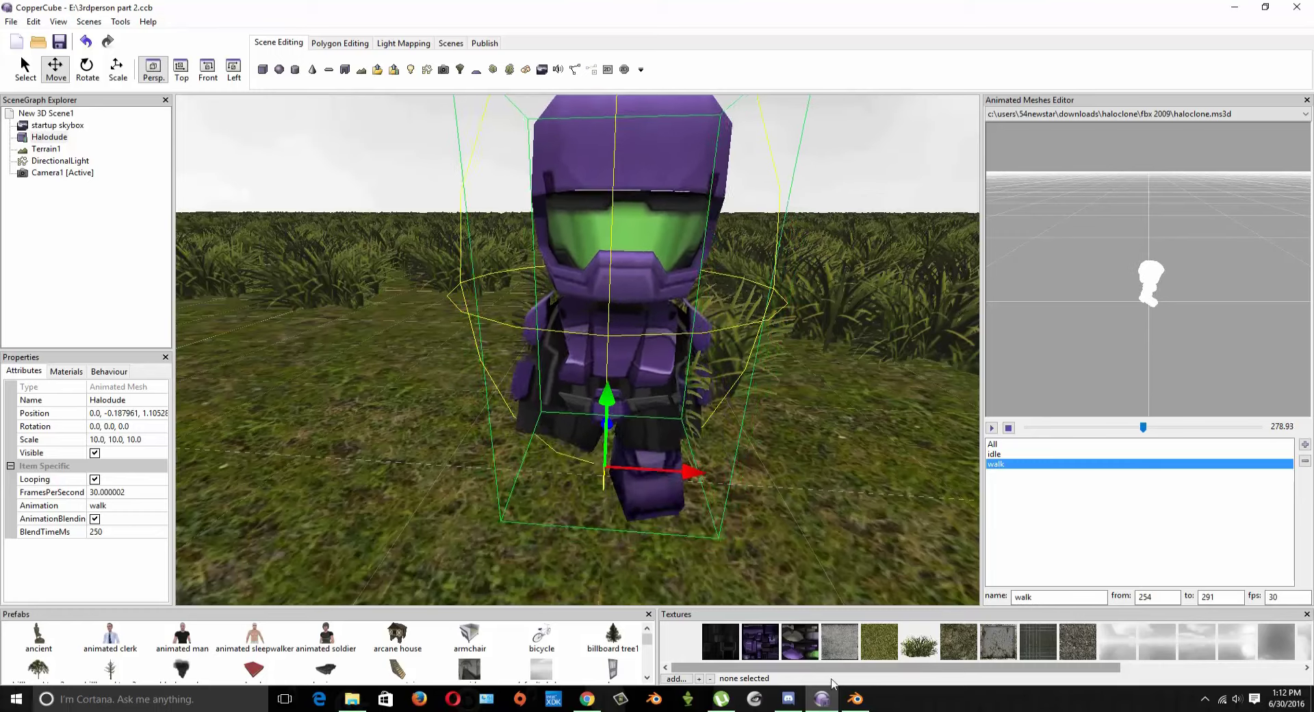
Switch to Blender, move to the keyframe column at frame 292, and preview the motion that starts there
click(856, 699)
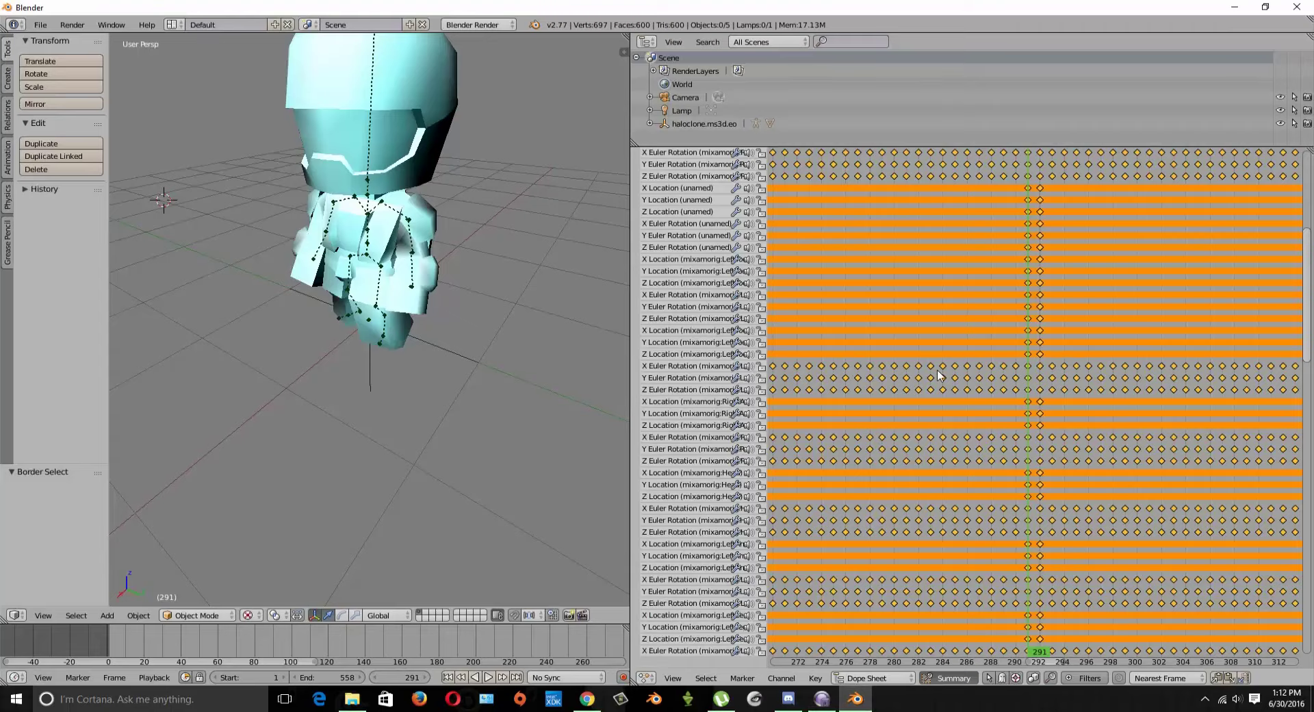
click(1039, 355)
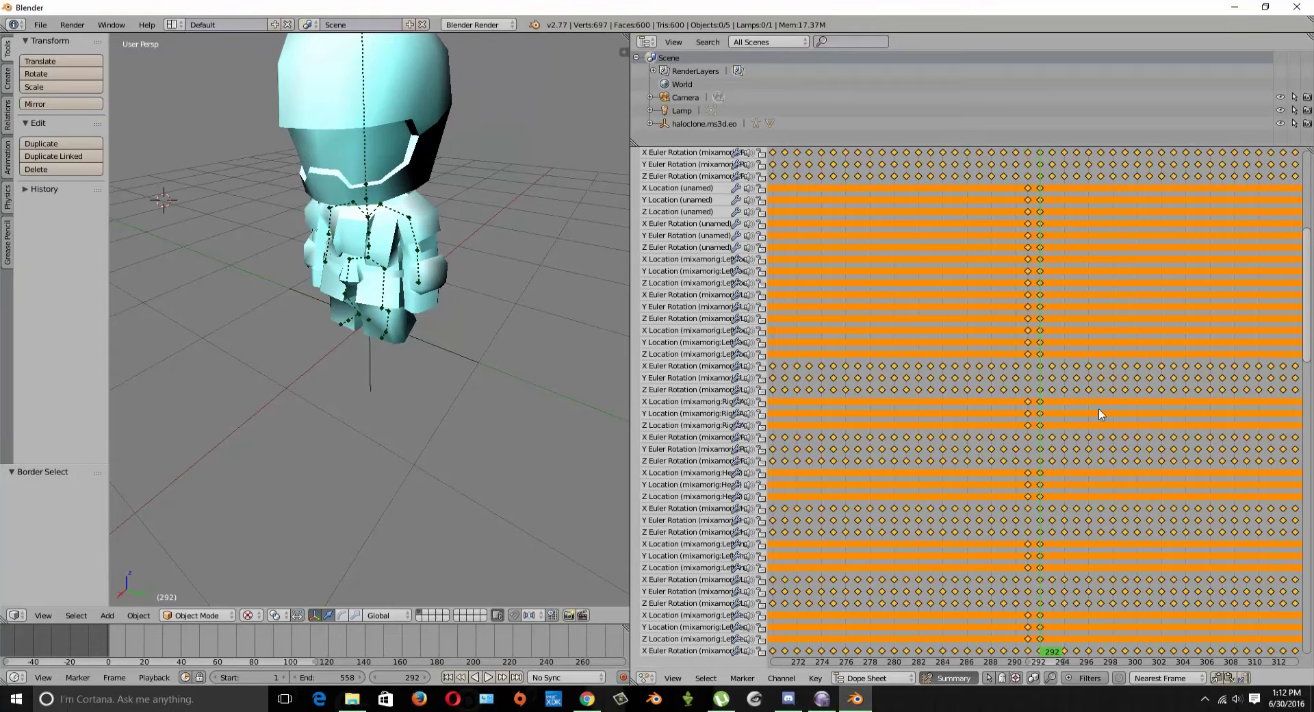
middle_drag(1100, 409, 964, 408)
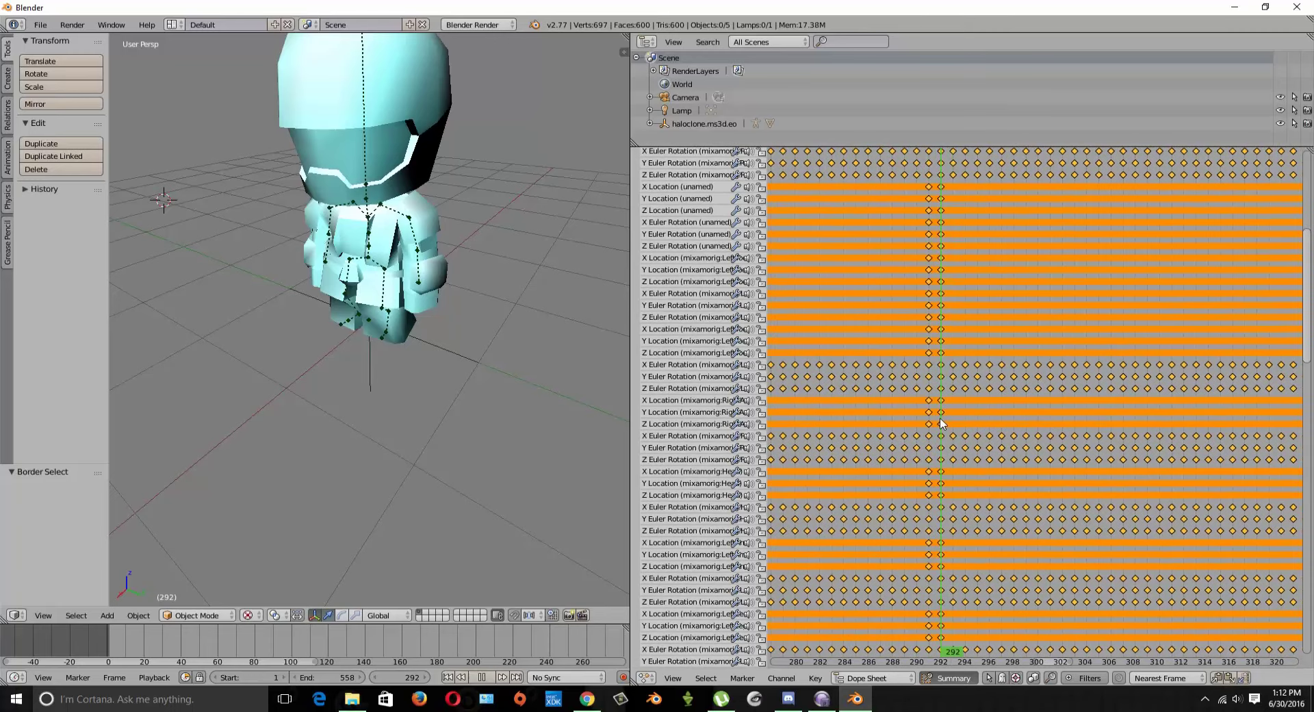
drag(941, 423, 934, 462)
click(944, 458)
Switch to CopperCube and add an animation named "swag walk" that starts at frame 292
click(822, 698)
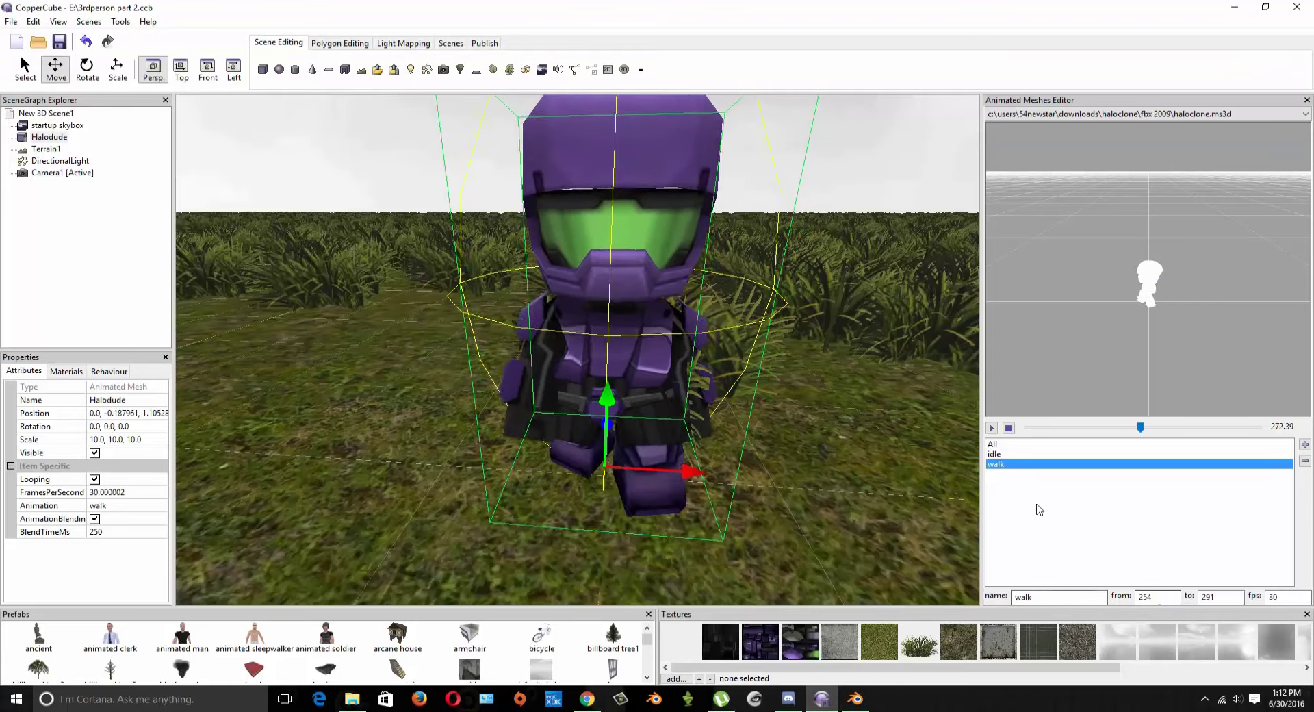
click(1305, 443)
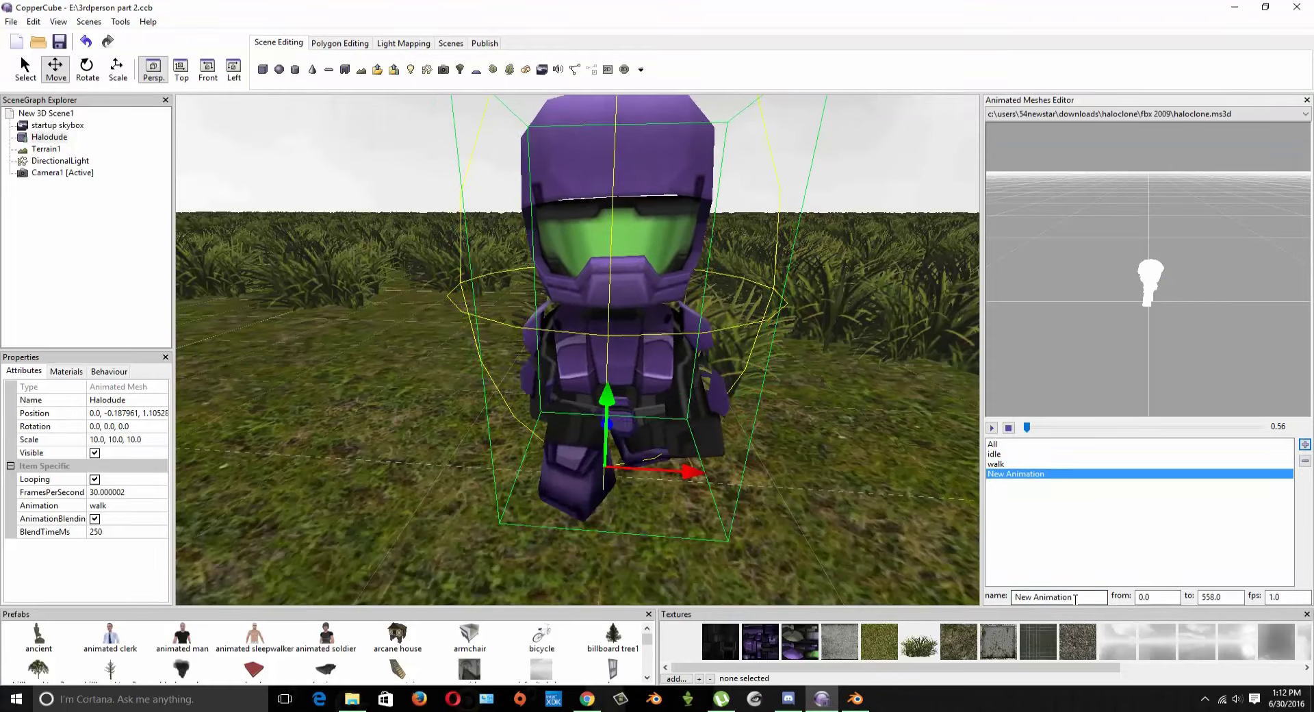
text(swag)
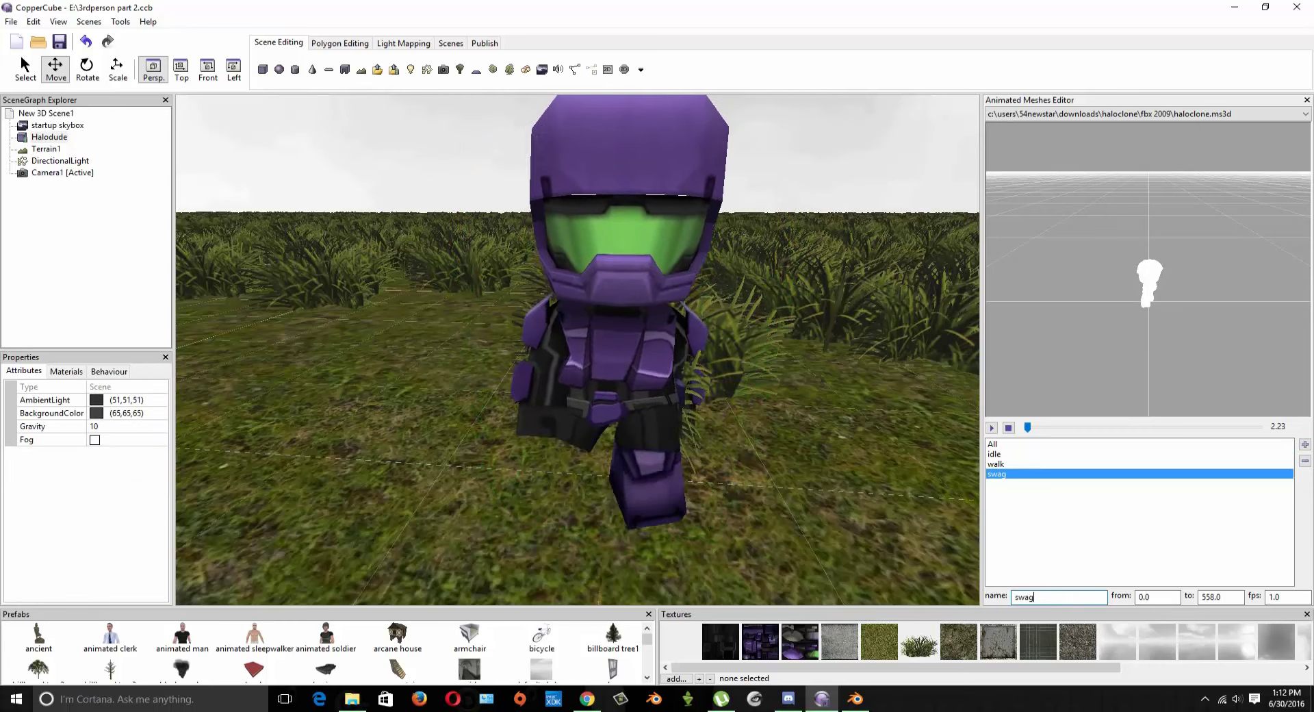
text( walk)
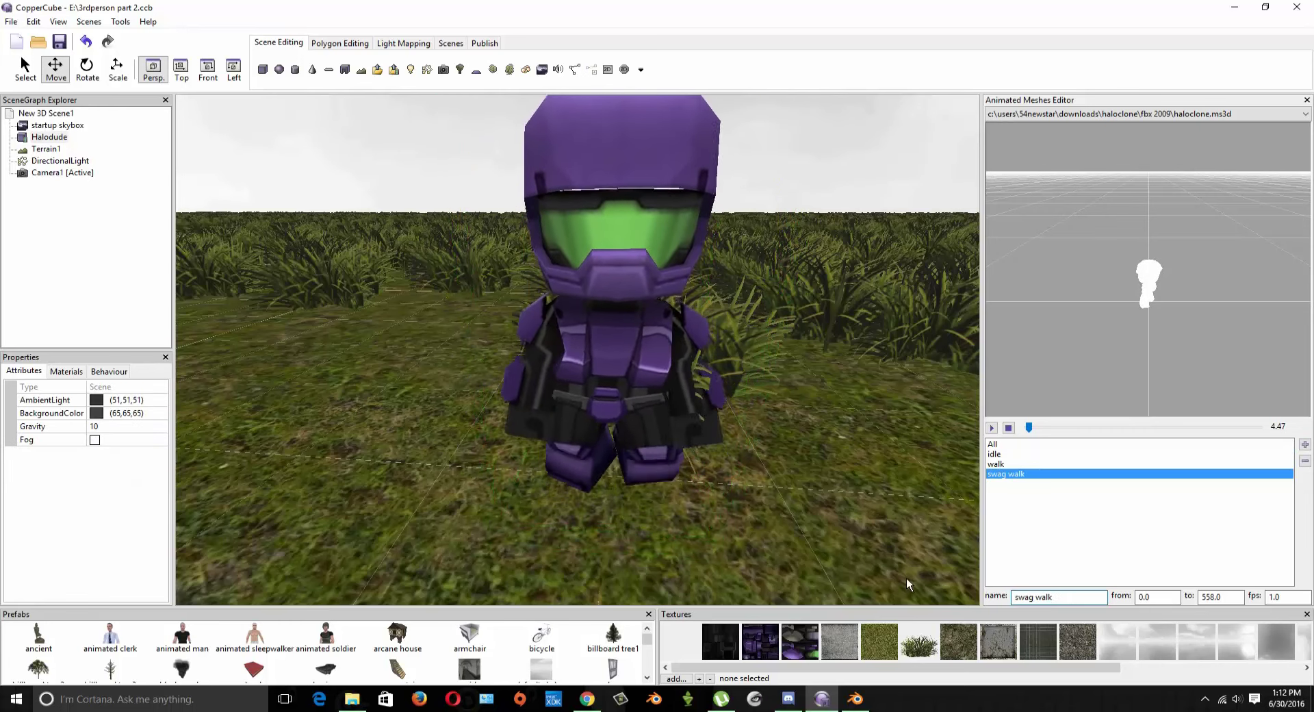
double_click(1140, 596)
text(292)
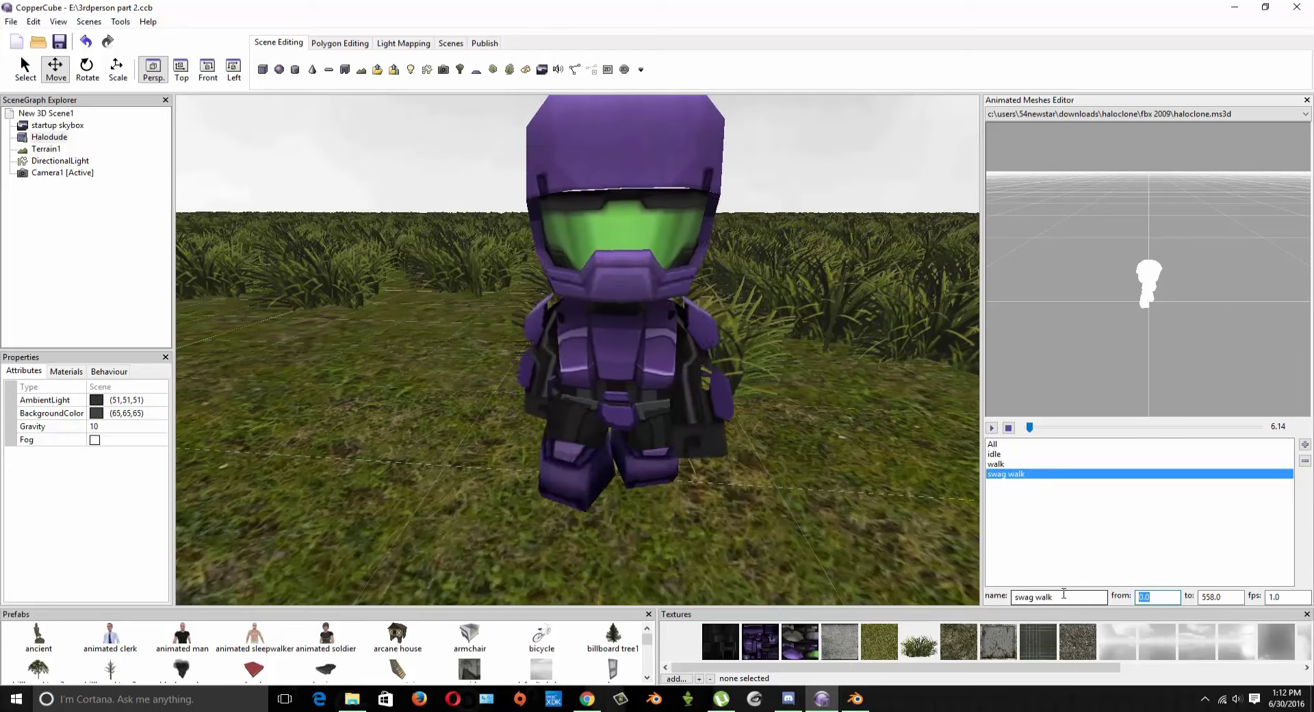
Switch to Blender and find the next pair of full keyframe columns in the Dope Sheet, moving to frame 376
click(856, 698)
scroll(1115, 387, down, 13)
middle_drag(1116, 376, 770, 357)
scroll(1062, 387, up, 5)
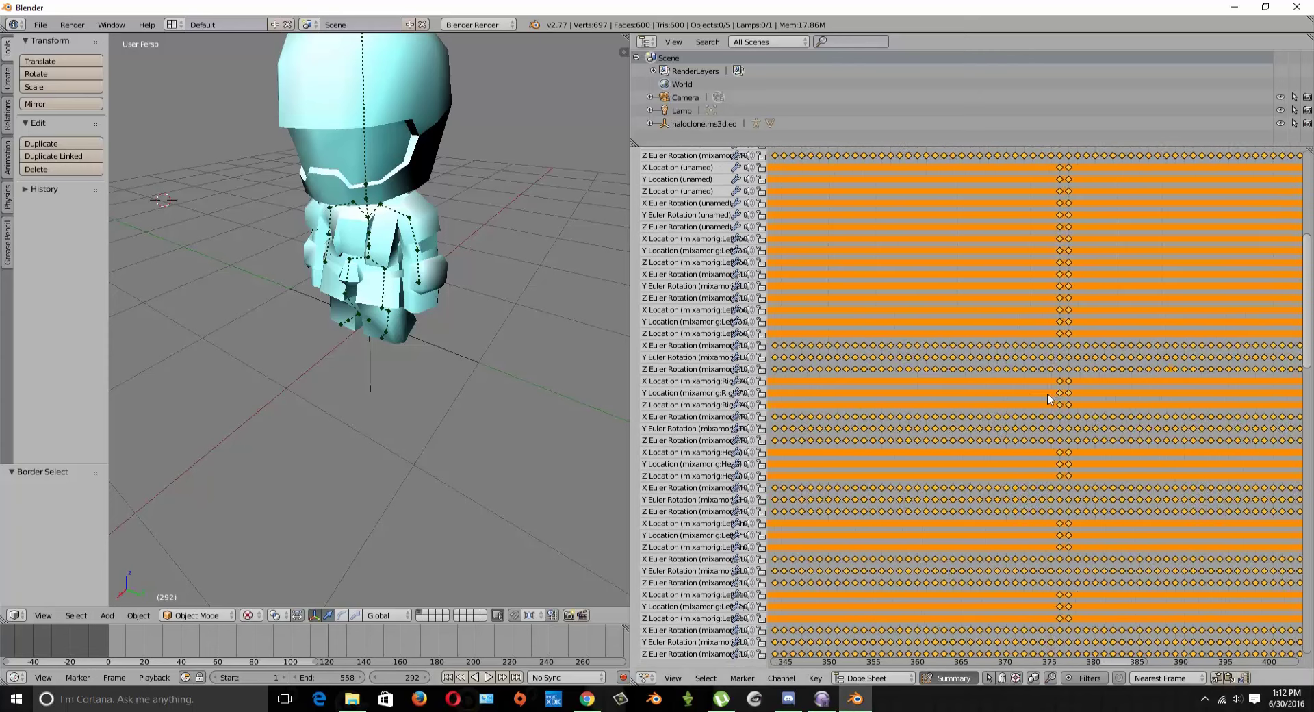
scroll(1097, 378, up, 2)
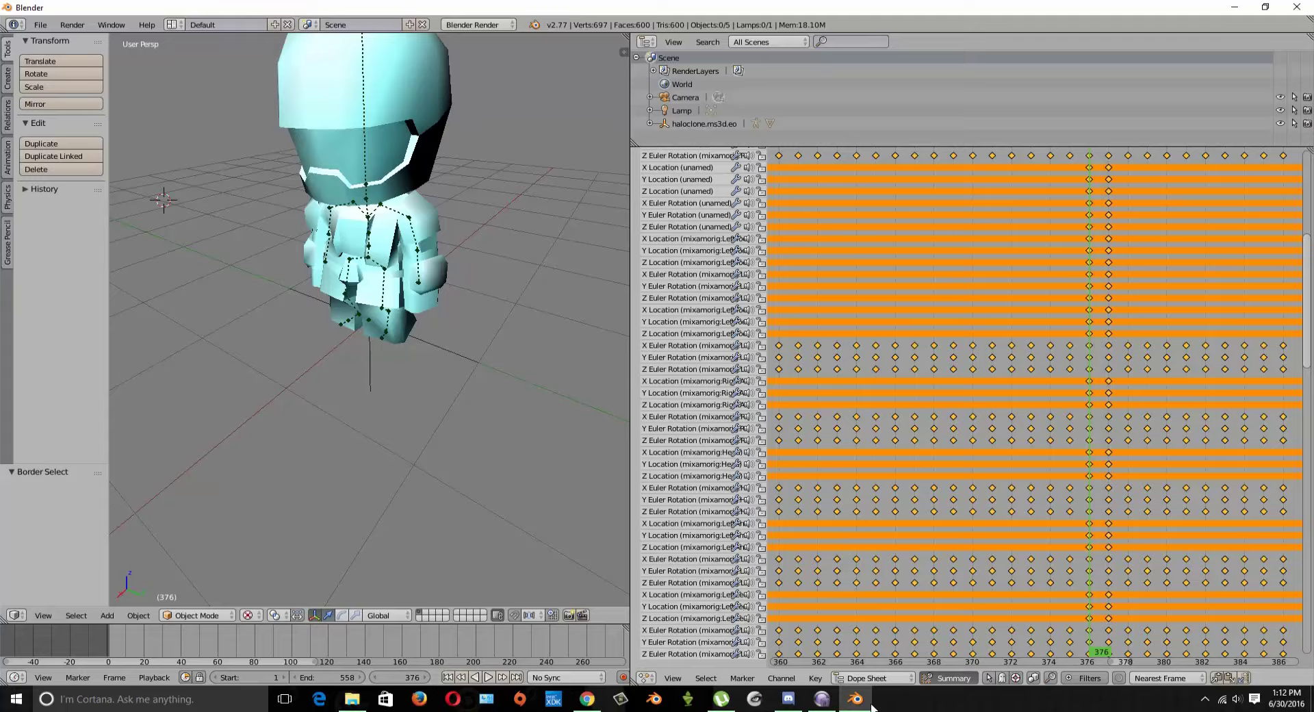
Switch to CopperCube and set the swag walk animation's end frame to 376
click(822, 698)
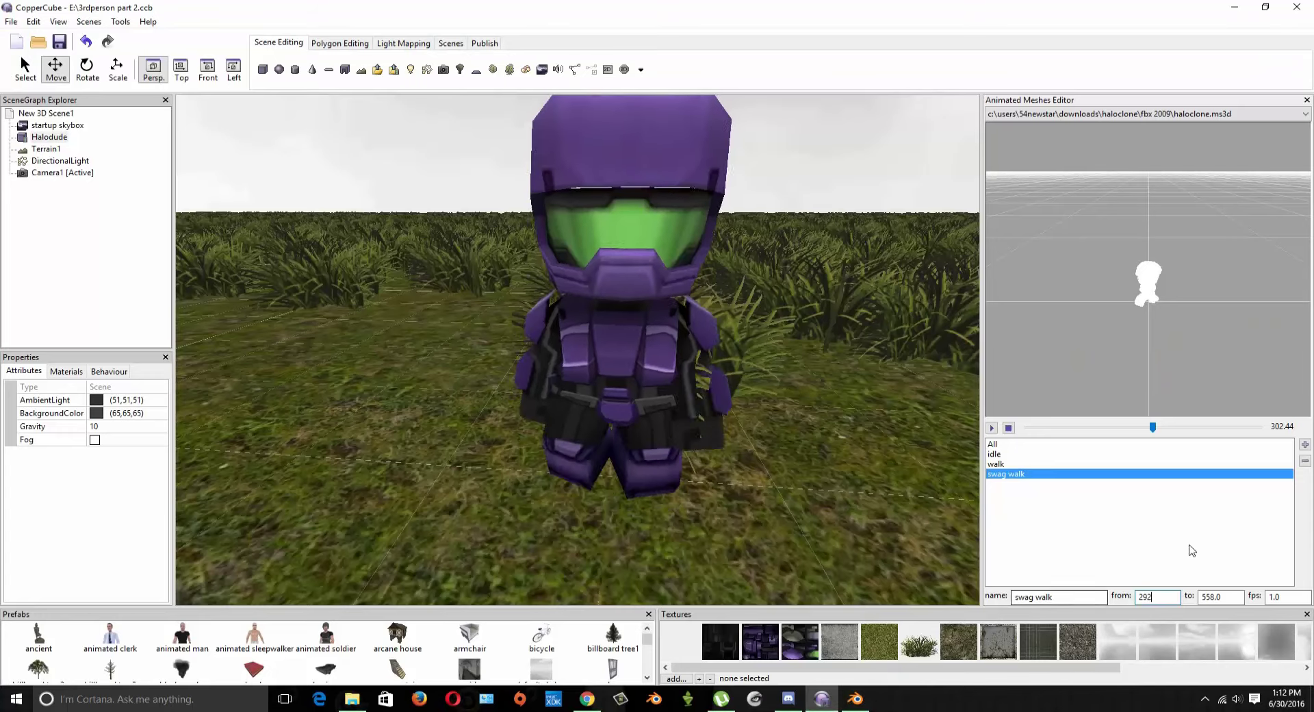
double_click(1224, 594)
text(37)
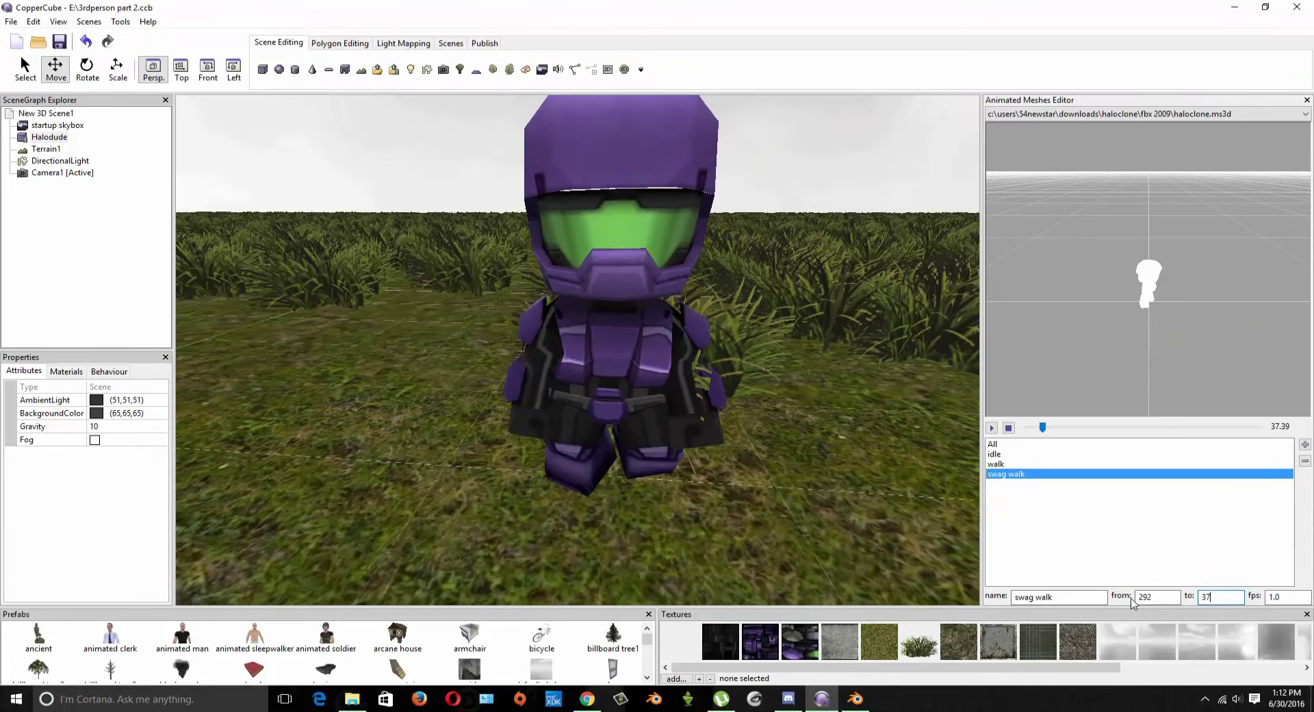
text(6)
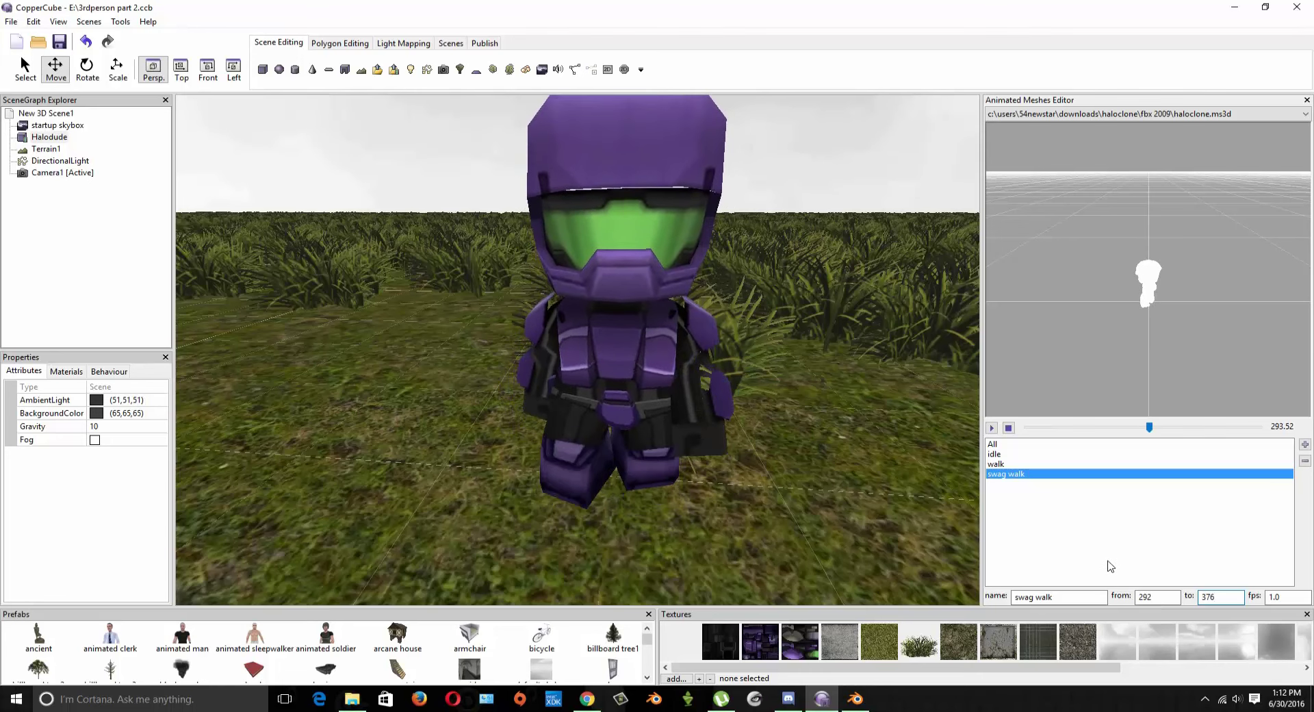
click(1080, 597)
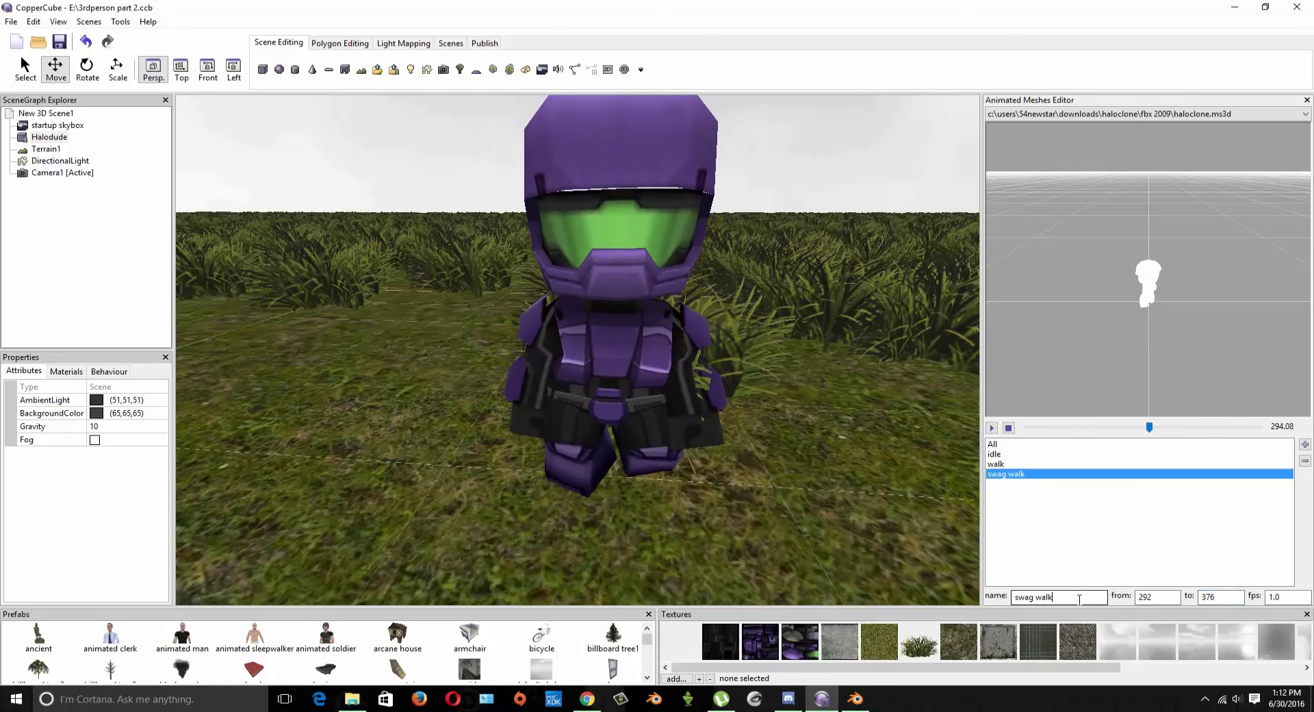
Assign the swag walk animation to the Halodude mesh
click(596, 339)
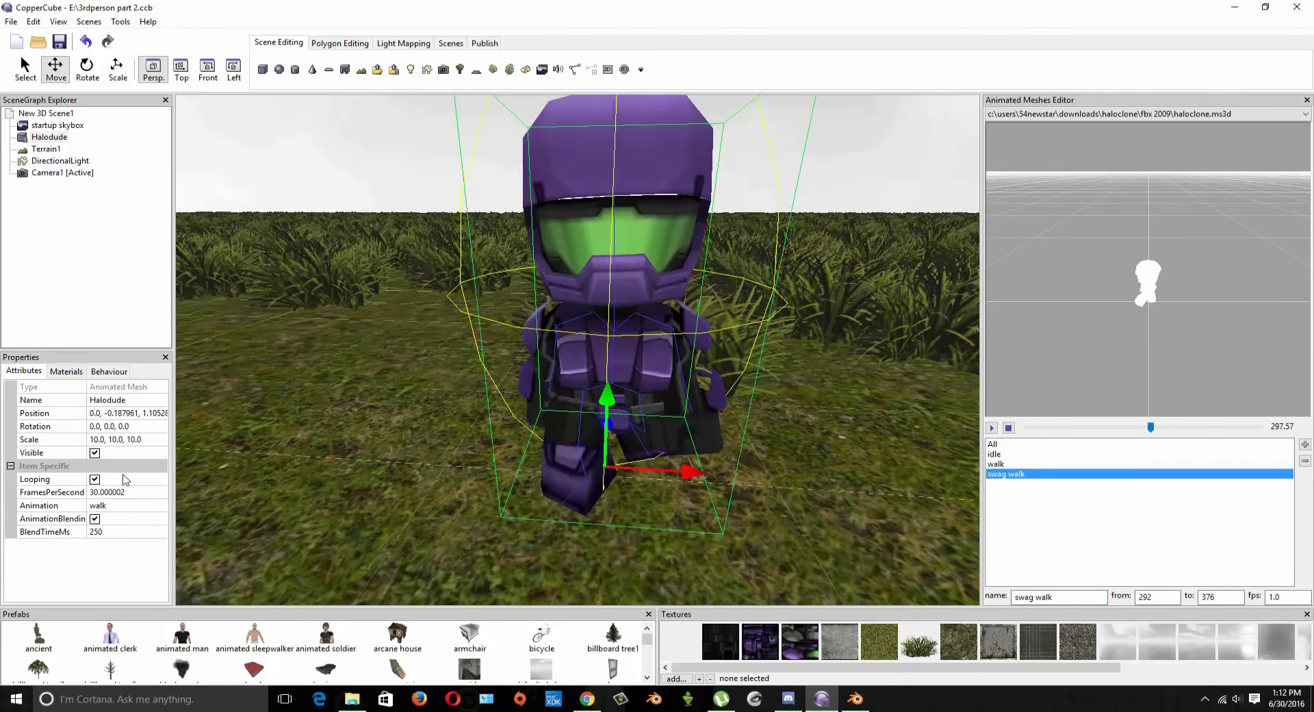
click(137, 506)
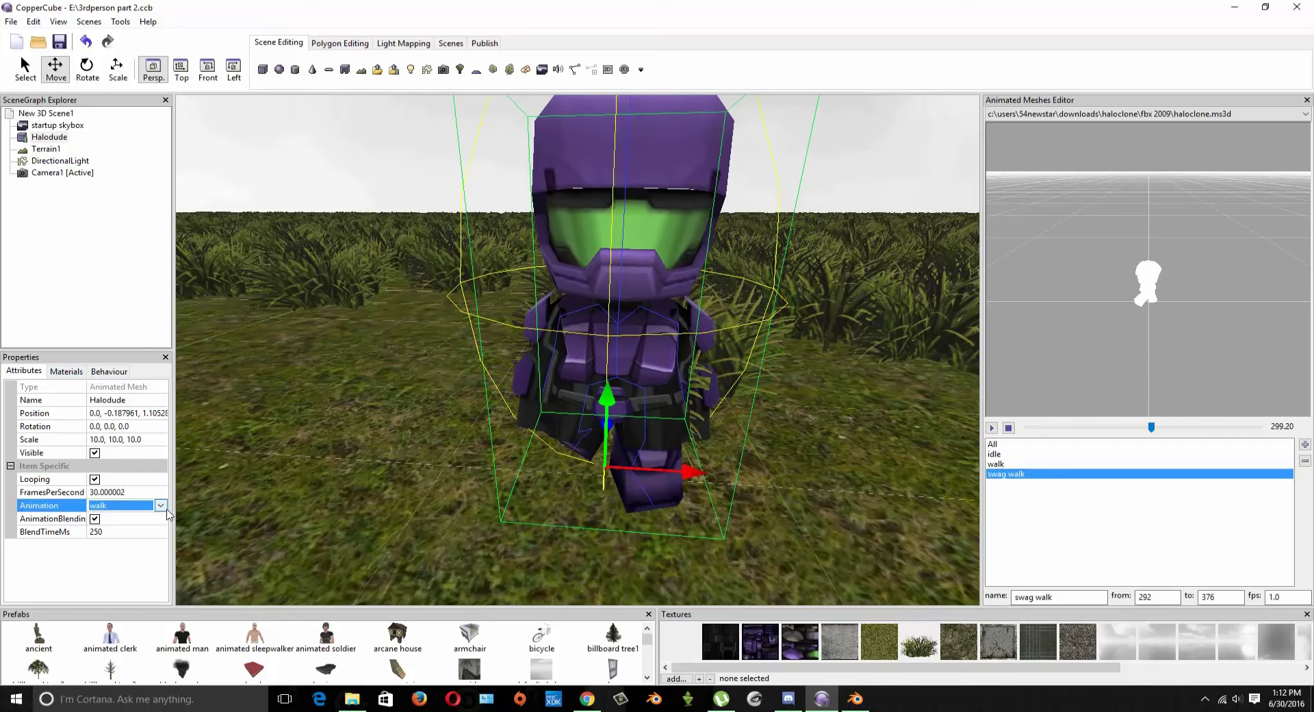
click(161, 505)
click(109, 545)
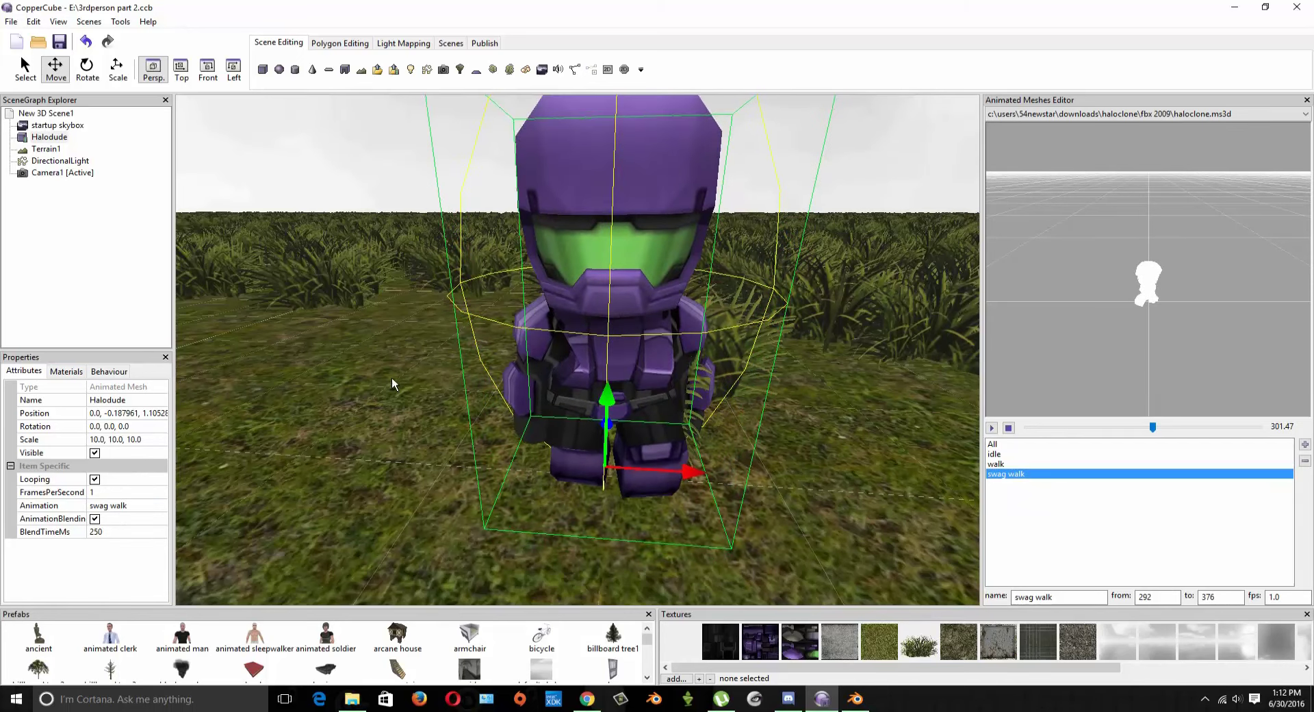
Set the swag walk animation's speed to 30 fps and reselect it as the Halodude mesh's animation
drag(1285, 599, 1235, 596)
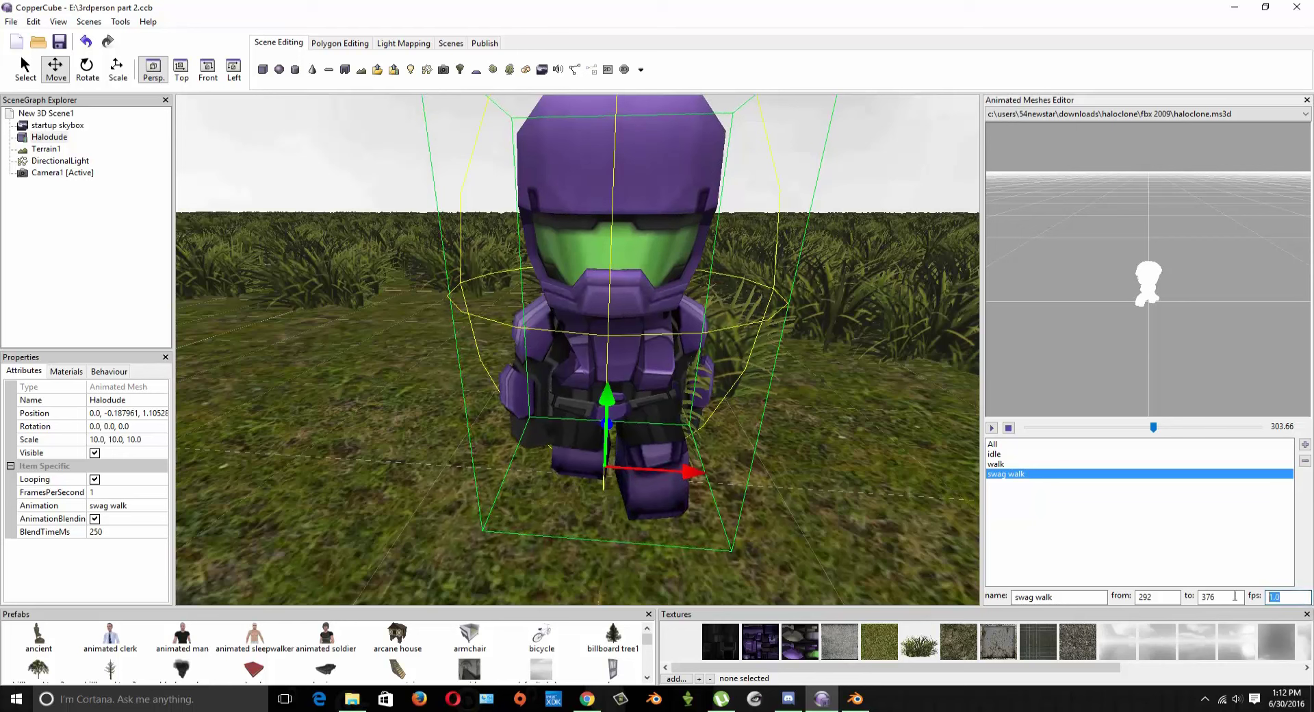
text(30)
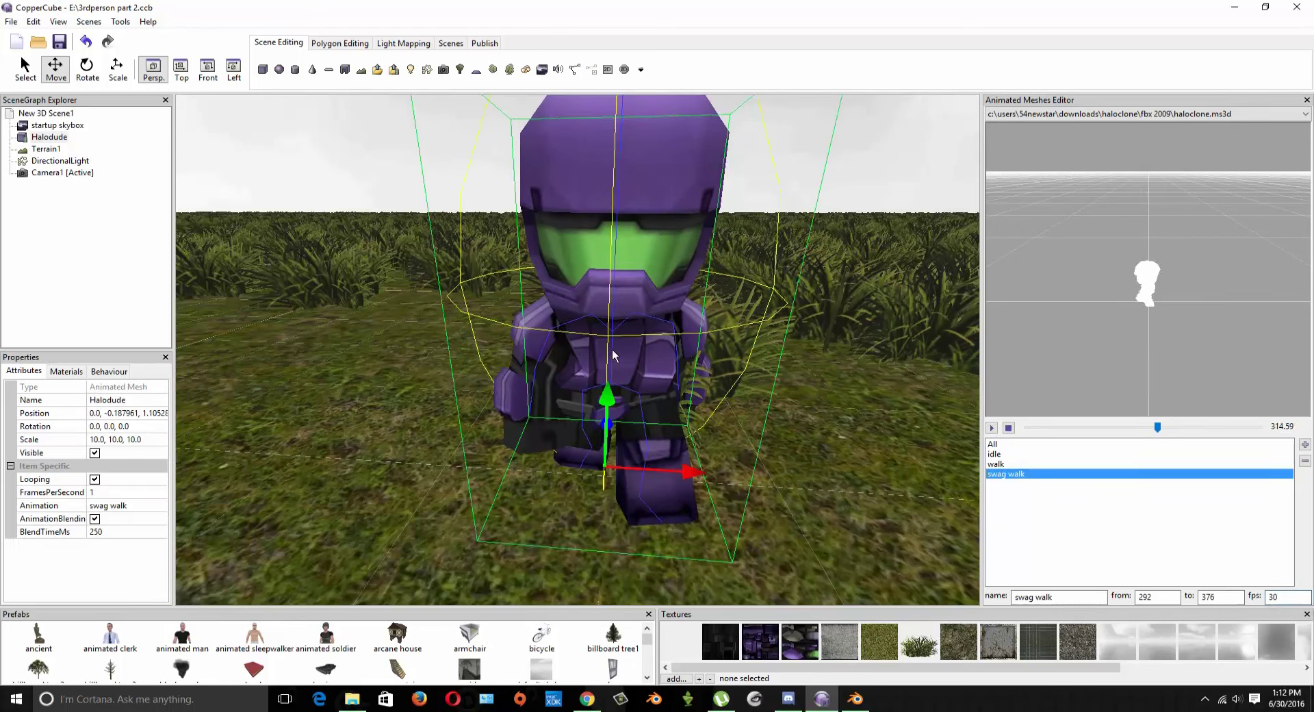
click(154, 507)
click(160, 506)
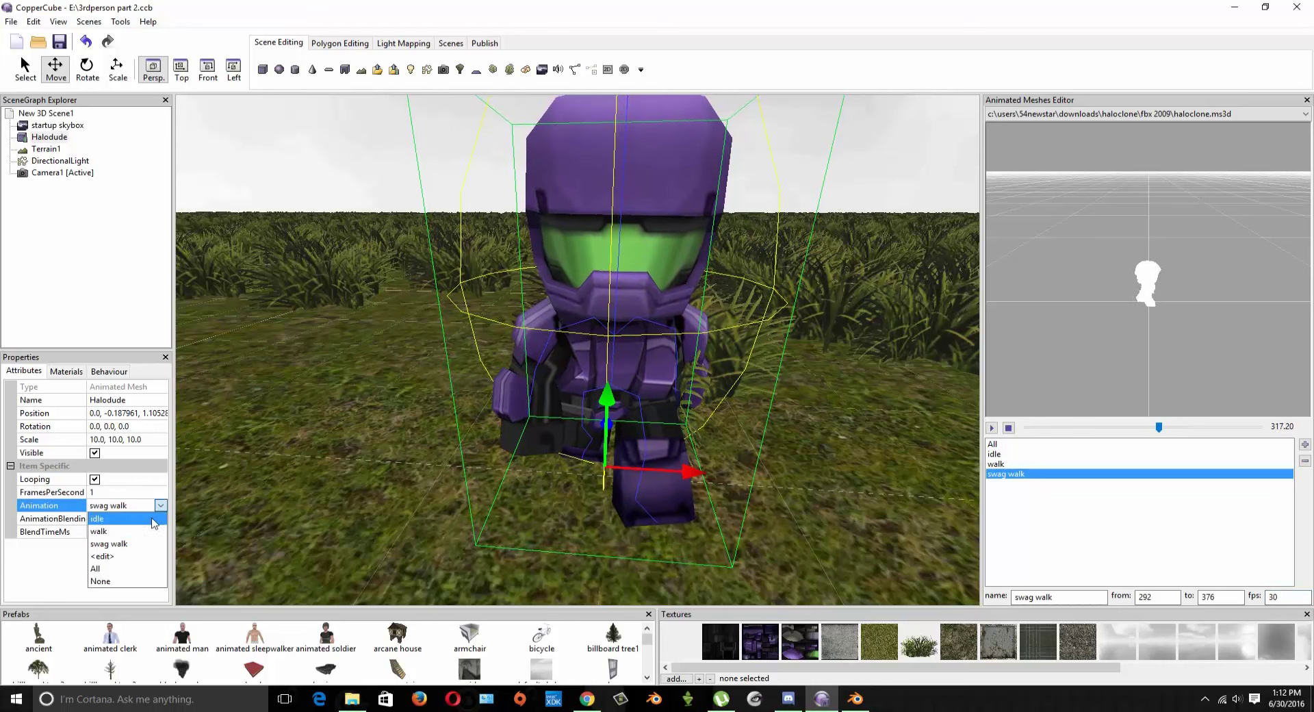
click(137, 549)
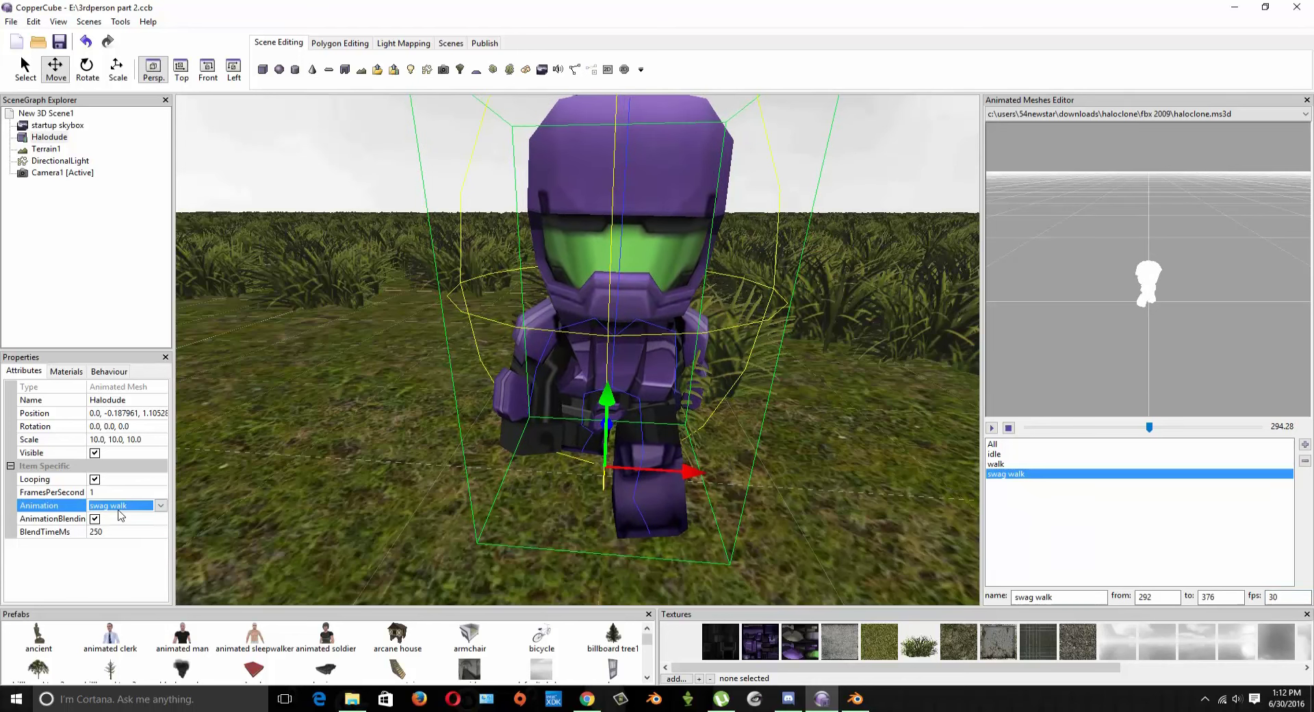
Change the Halodude mesh's animation to walk and back to swag walk to refresh its playback speed
click(161, 505)
click(123, 529)
click(163, 506)
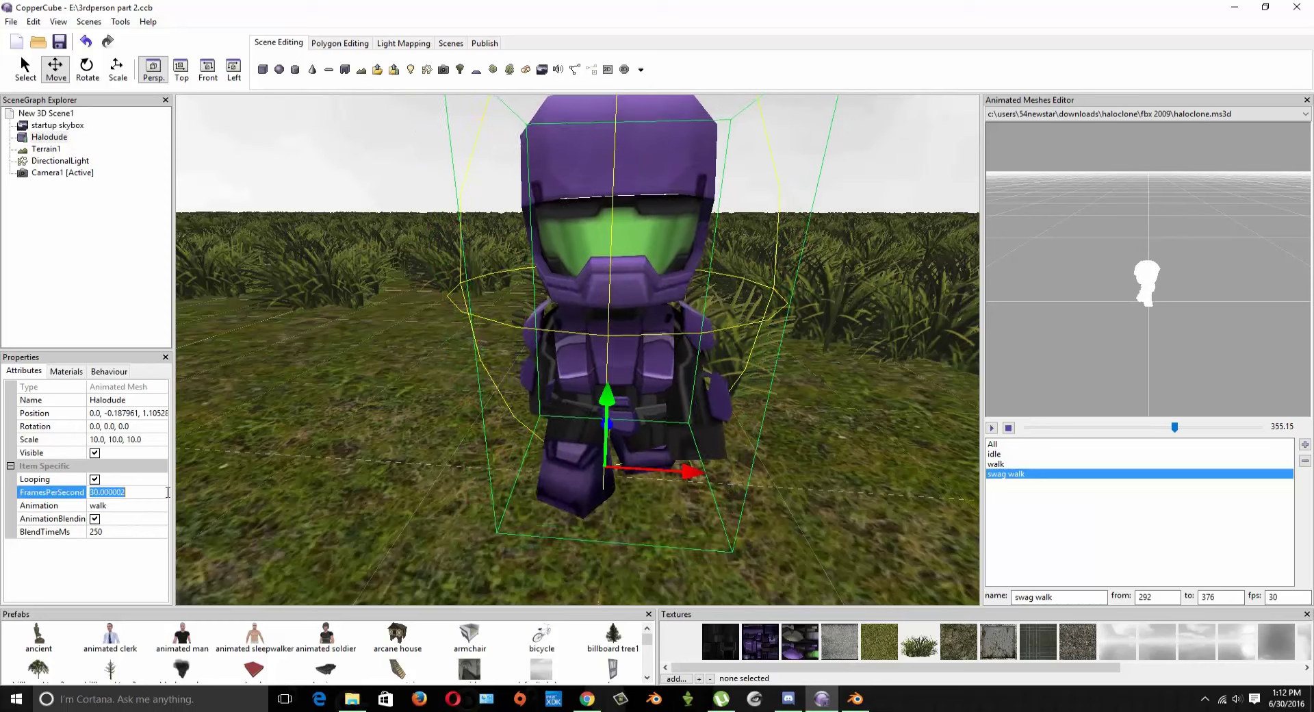
click(160, 505)
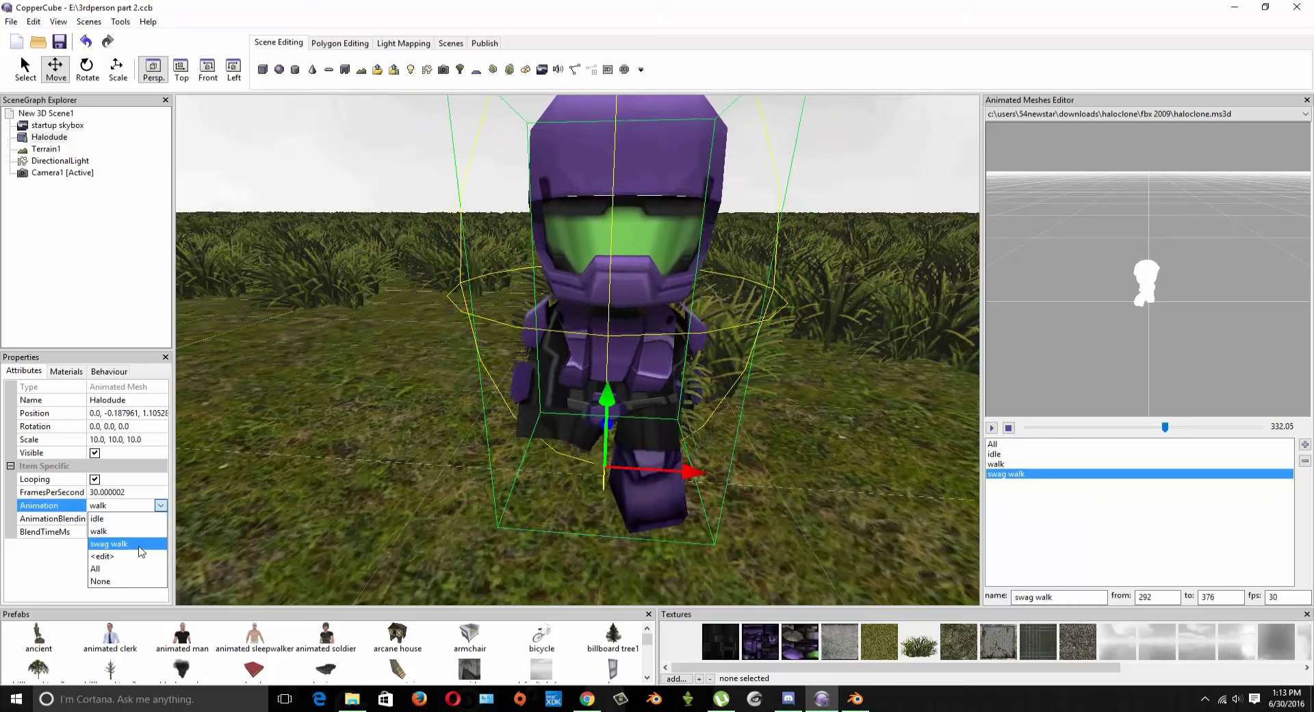
click(151, 523)
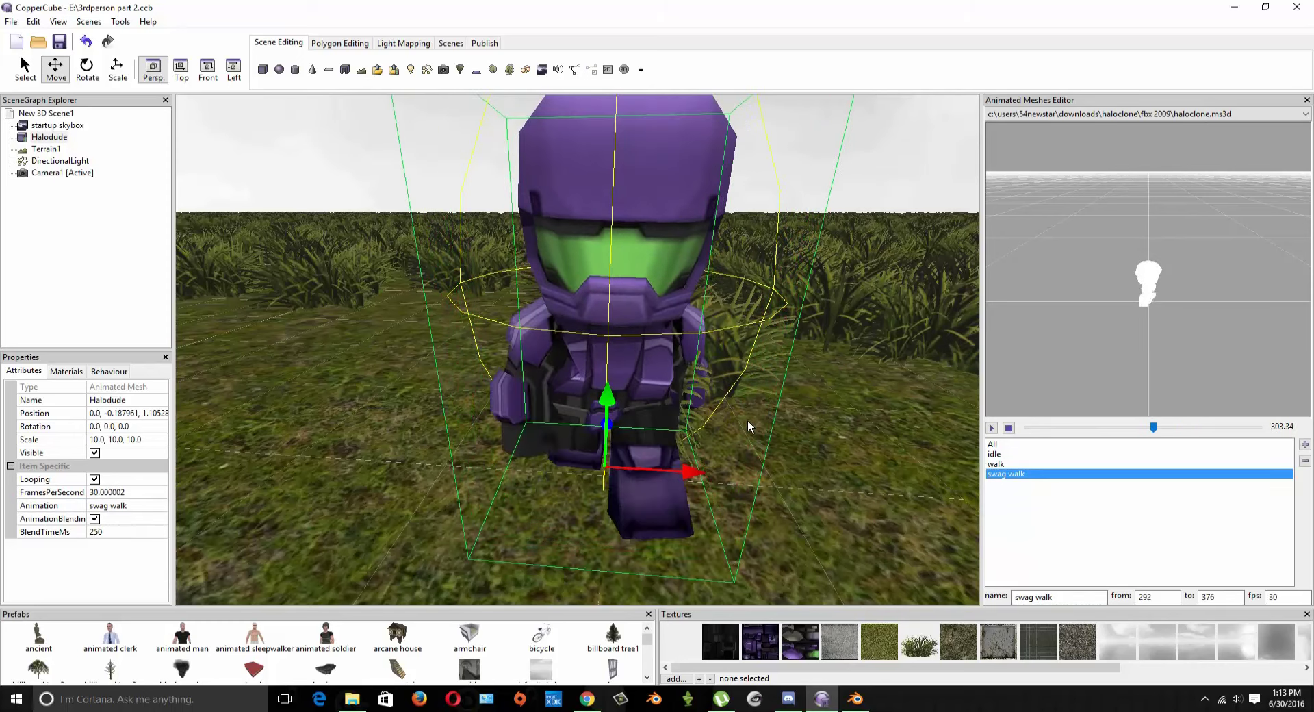
Examine the swag walk playback on the character in the animation preview and the 3D scene
scroll(1164, 226, up, 3)
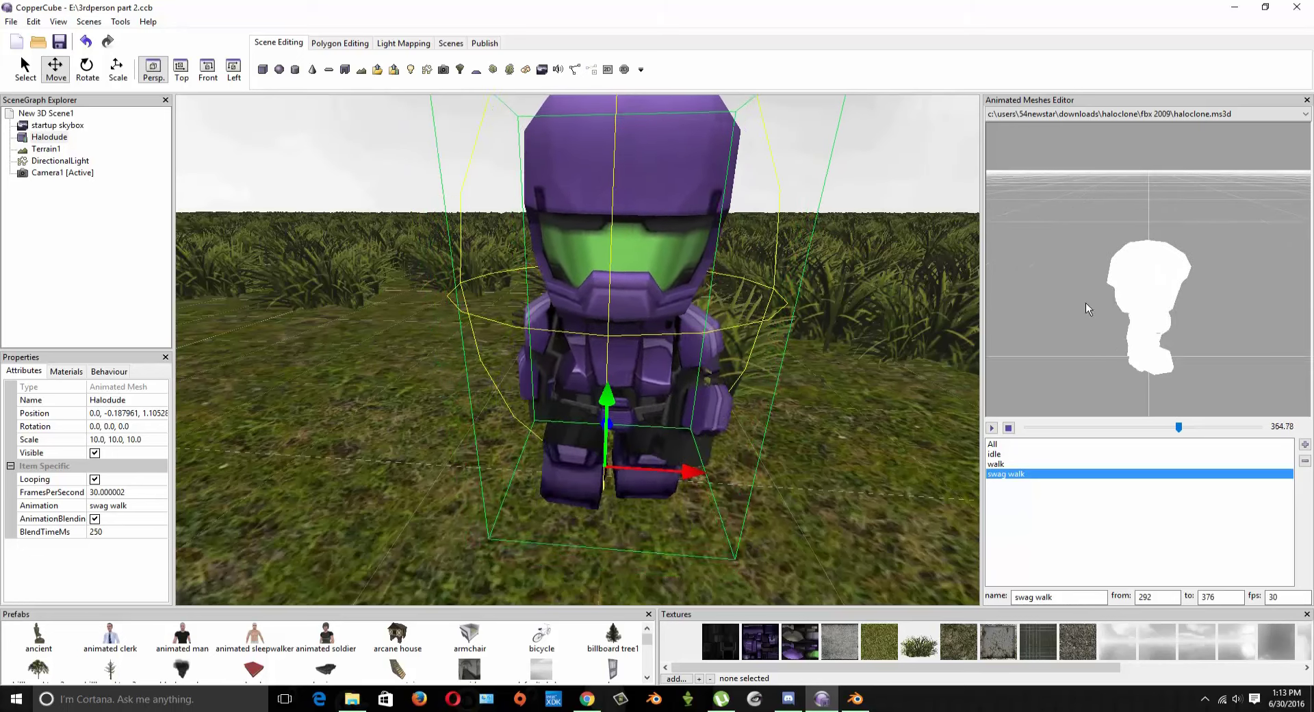
middle_drag(1124, 296, 1135, 279)
scroll(1142, 259, down, 5)
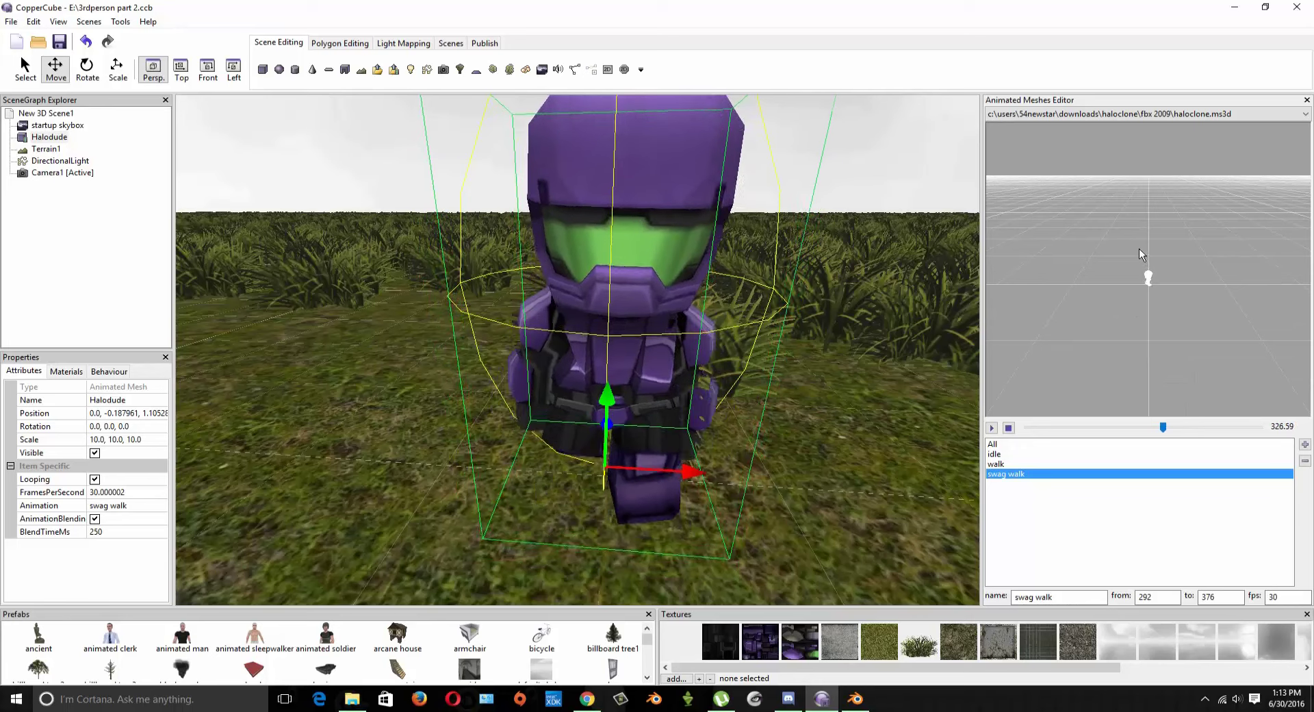
scroll(1164, 274, up, 5)
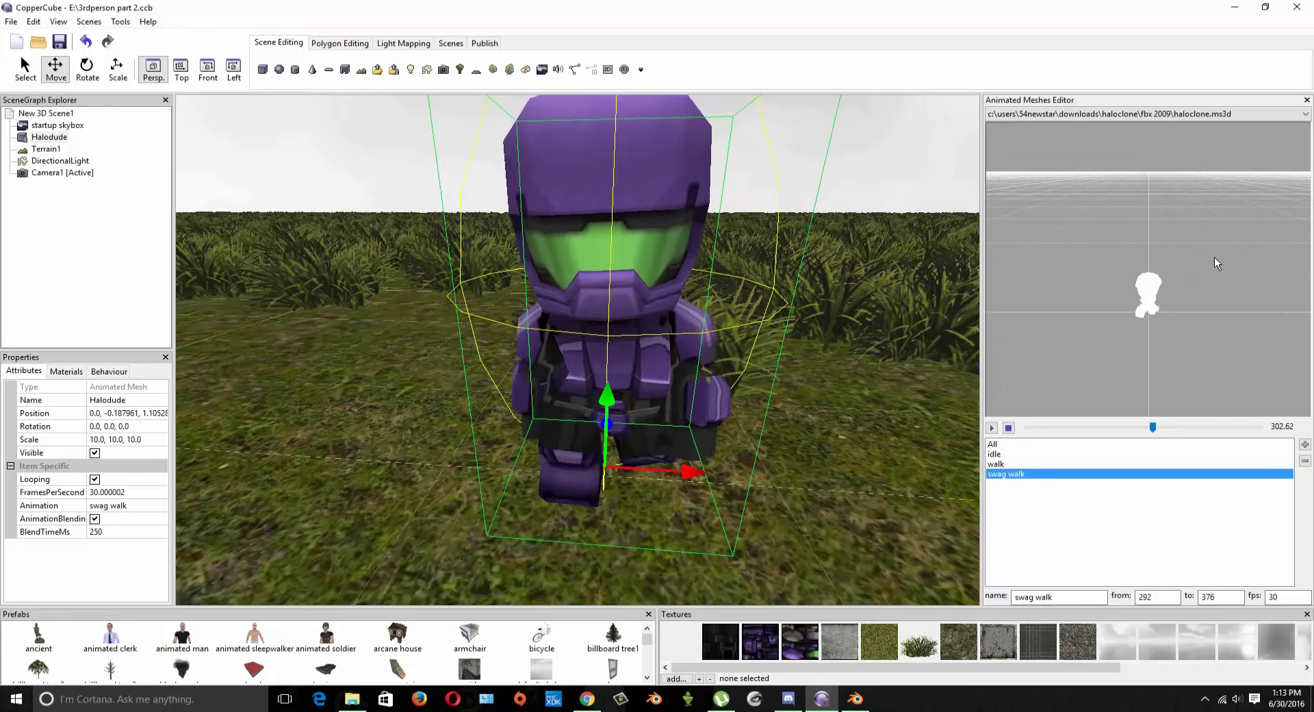
middle_drag(1146, 290, 1223, 326)
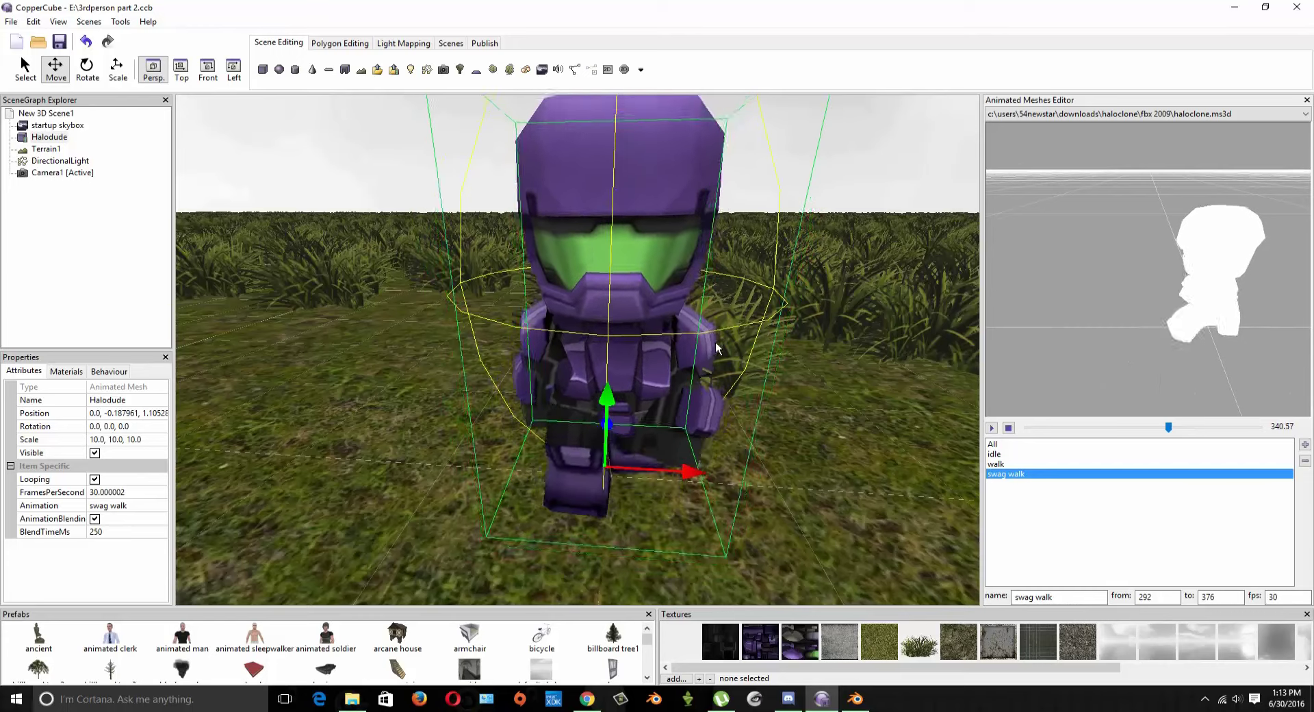
mouse_move(773, 342)
middle_down()
mouse_move(708, 341)
mouse_move(754, 350)
middle_up()
scroll(707, 367, down, 4)
scroll(707, 365, up, 8)
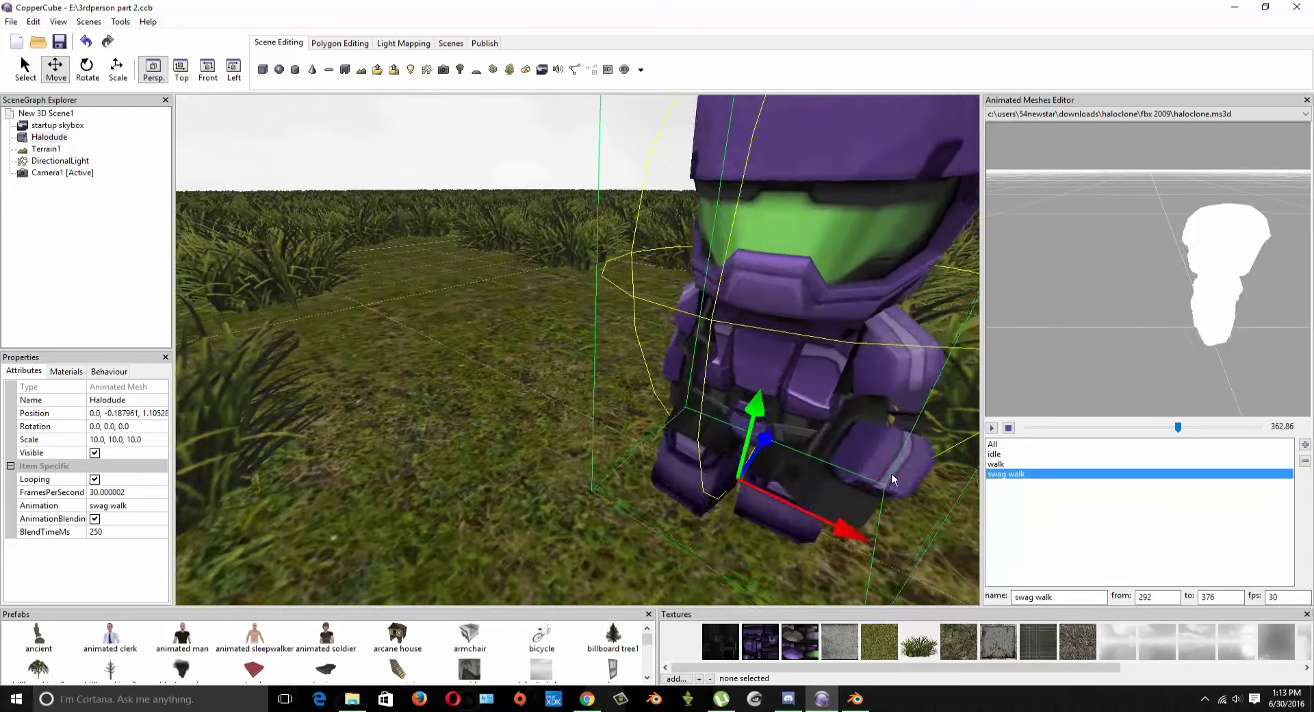
Switch to Blender and examine the remaining full keyframe columns after frame 376 in the Dope Sheet
click(855, 698)
scroll(1043, 354, down, 8)
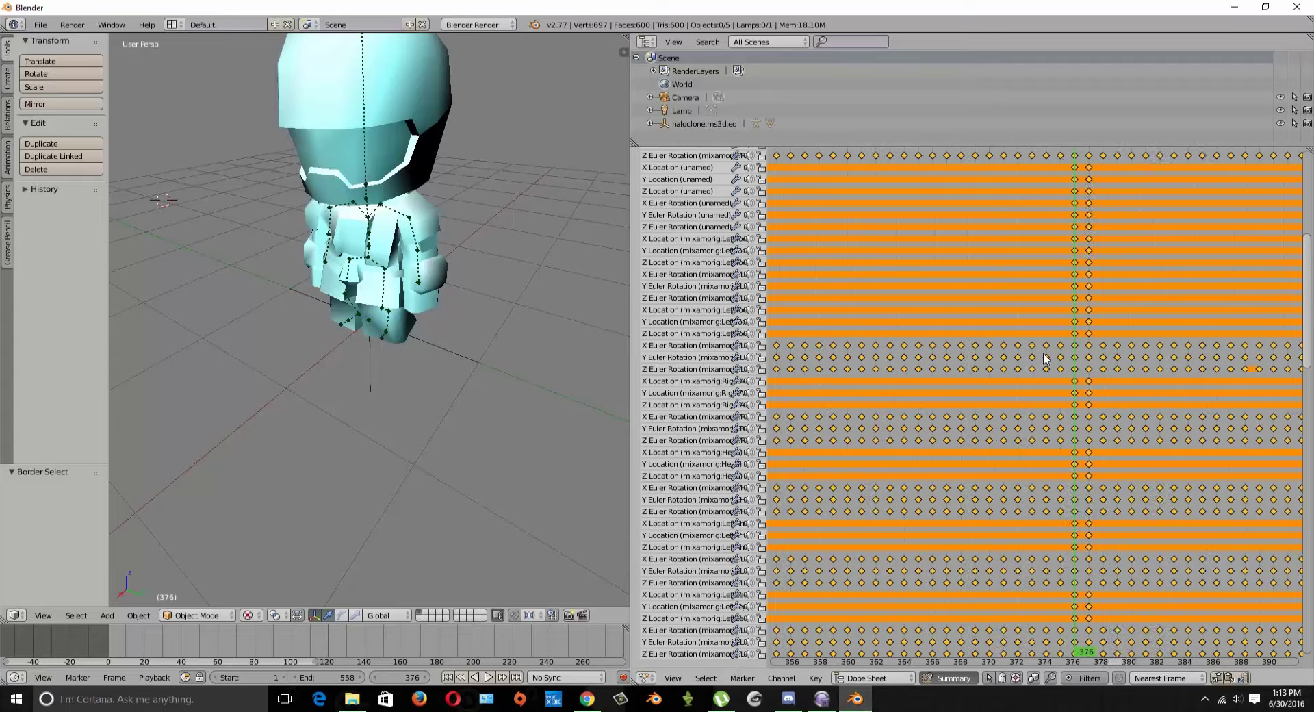
middle_drag(1071, 371, 826, 380)
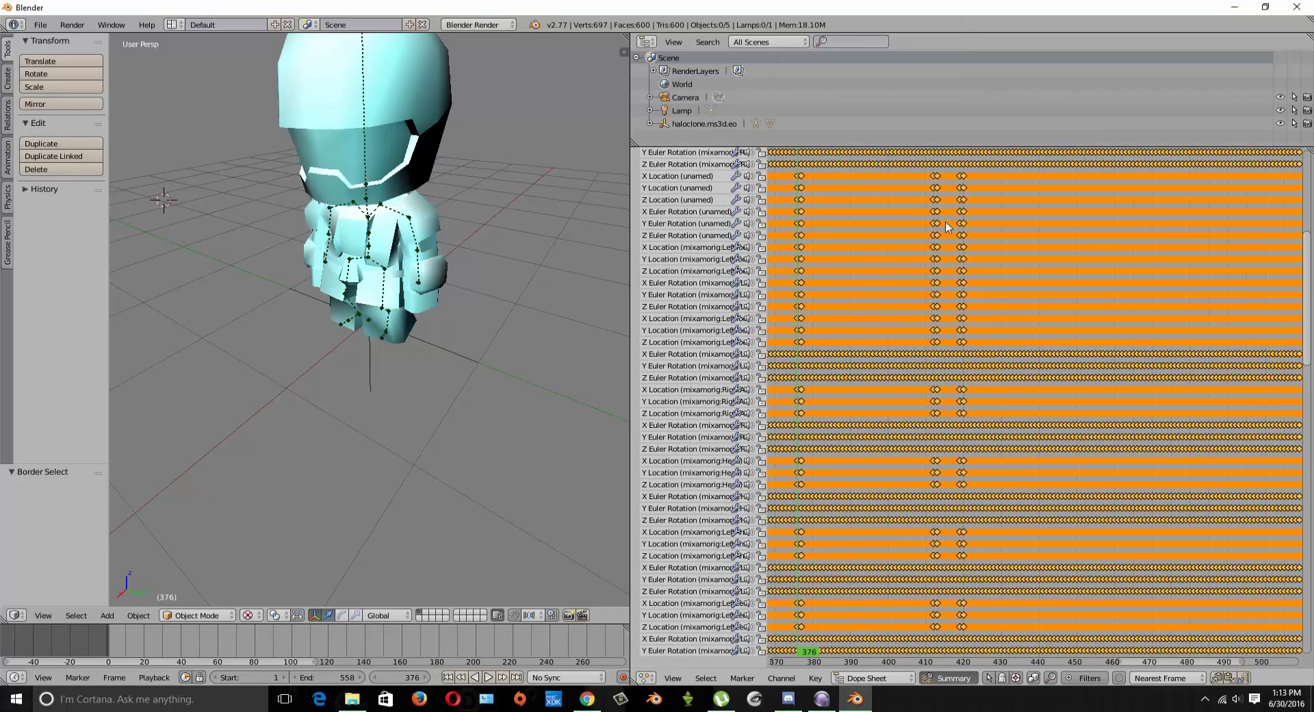
middle_drag(1004, 233, 773, 241)
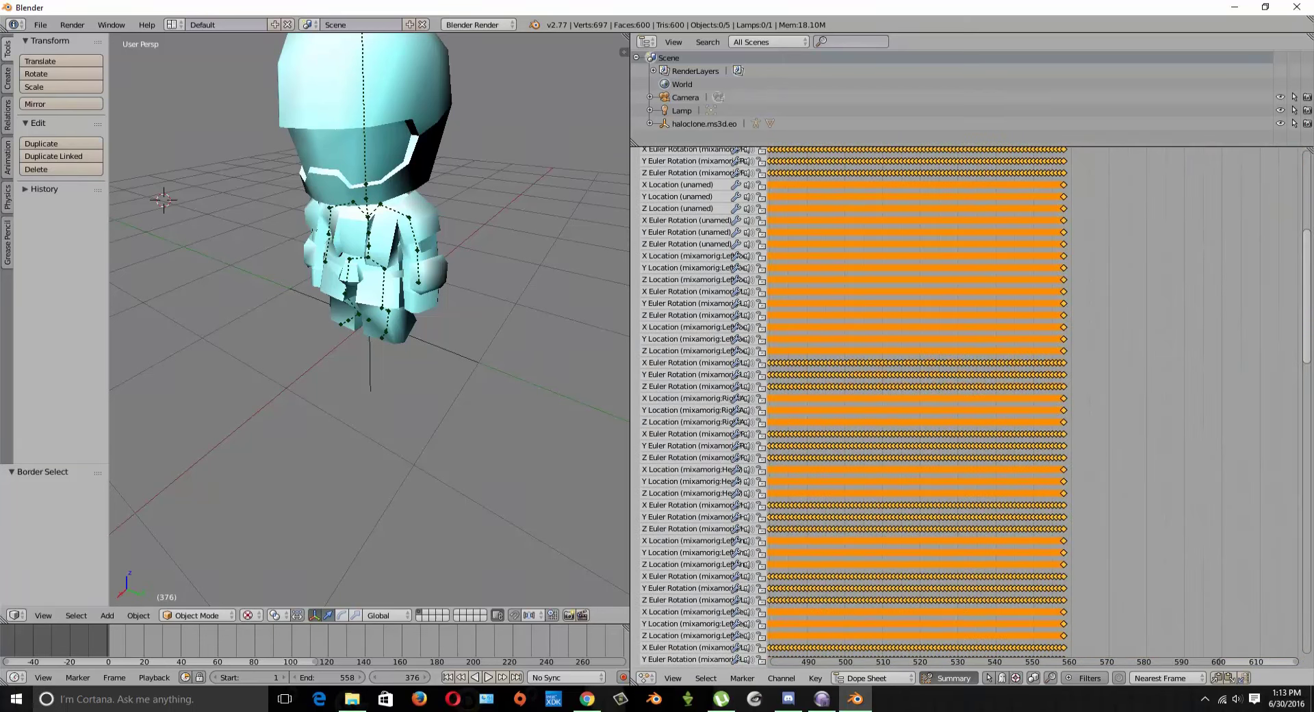
middle_drag(869, 274, 1251, 266)
scroll(1016, 291, down, 14)
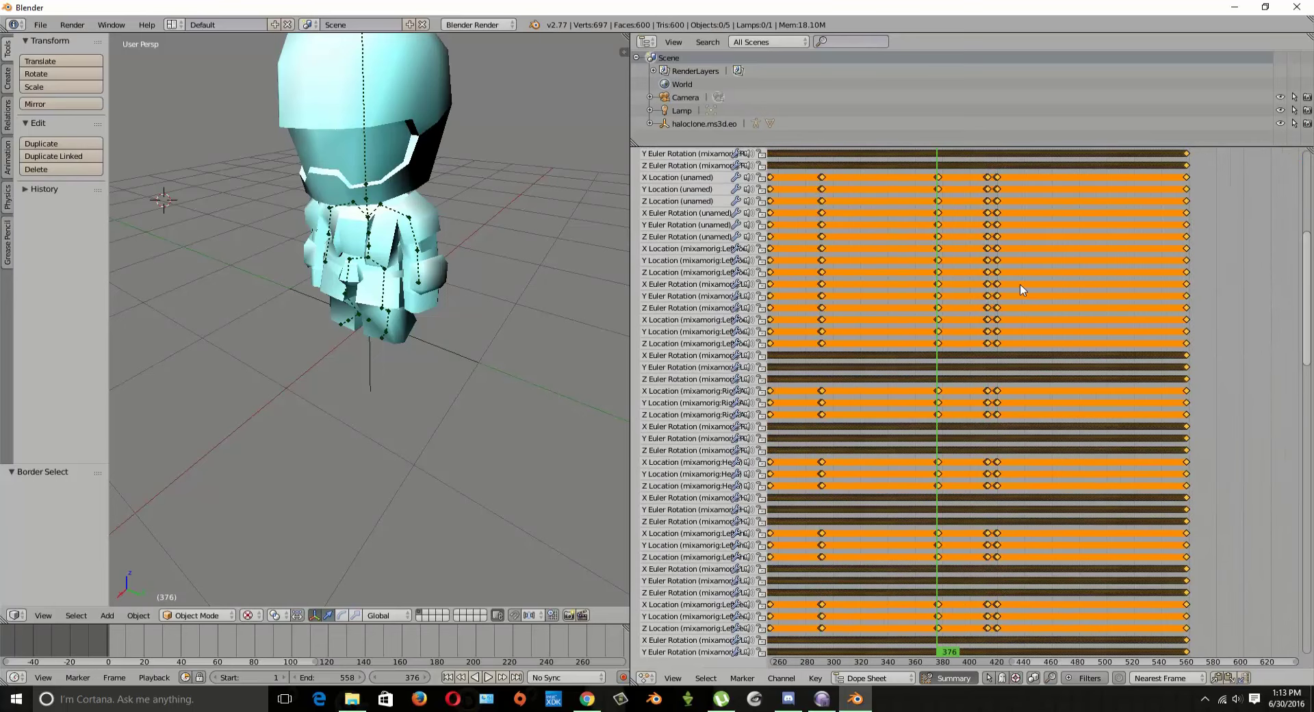
scroll(986, 342, up, 6)
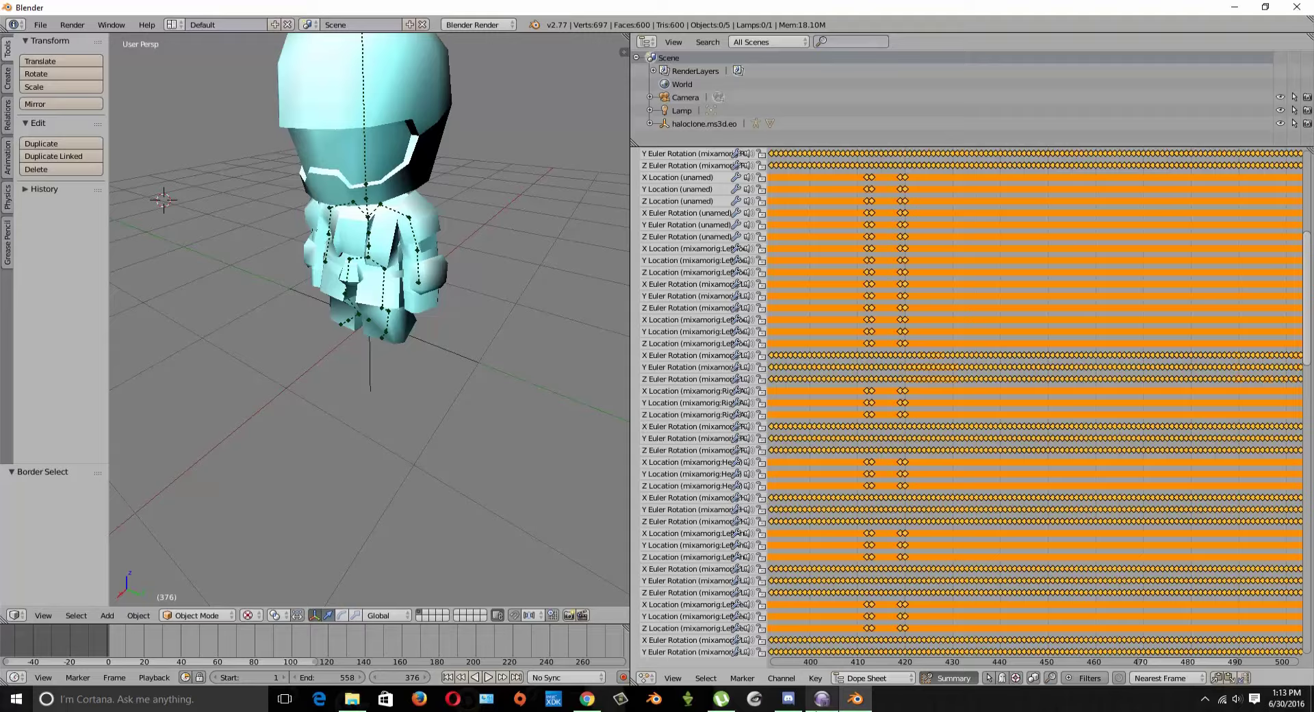
Switch to CopperCube and preview the walk, swag walk and All animations of the Halodude mesh
click(822, 698)
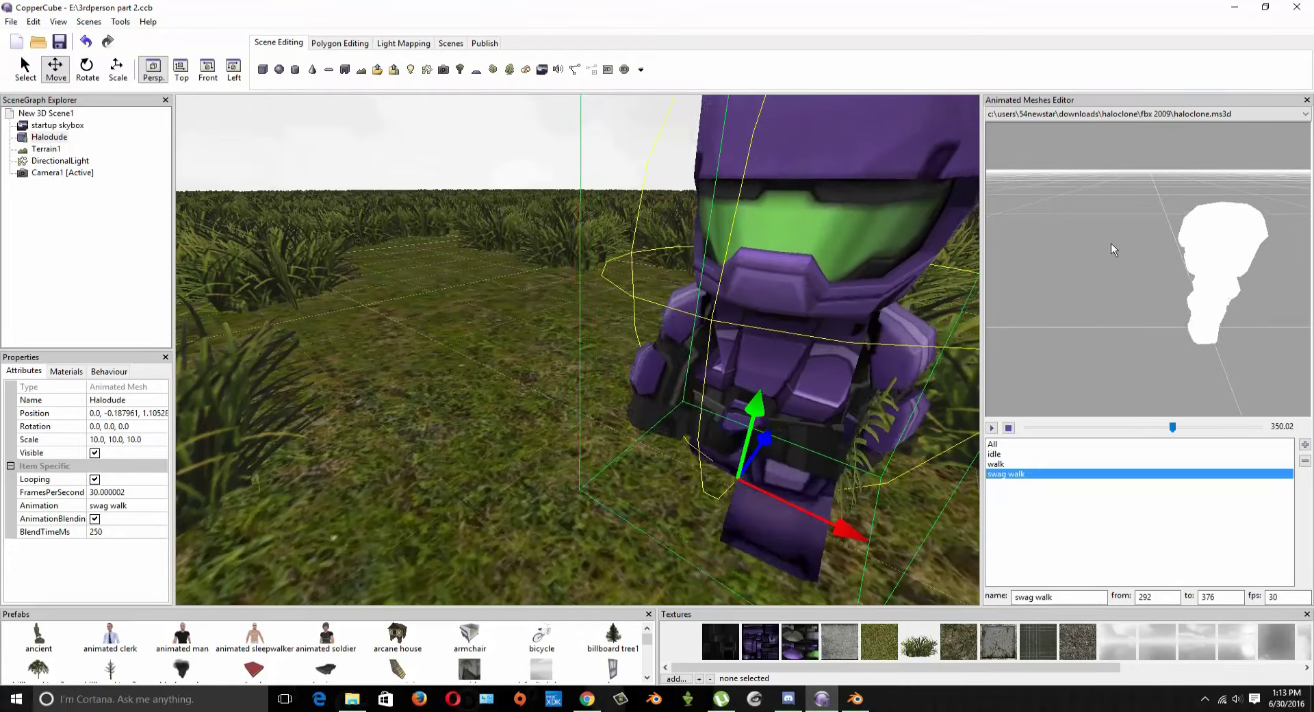
scroll(628, 299, down, 5)
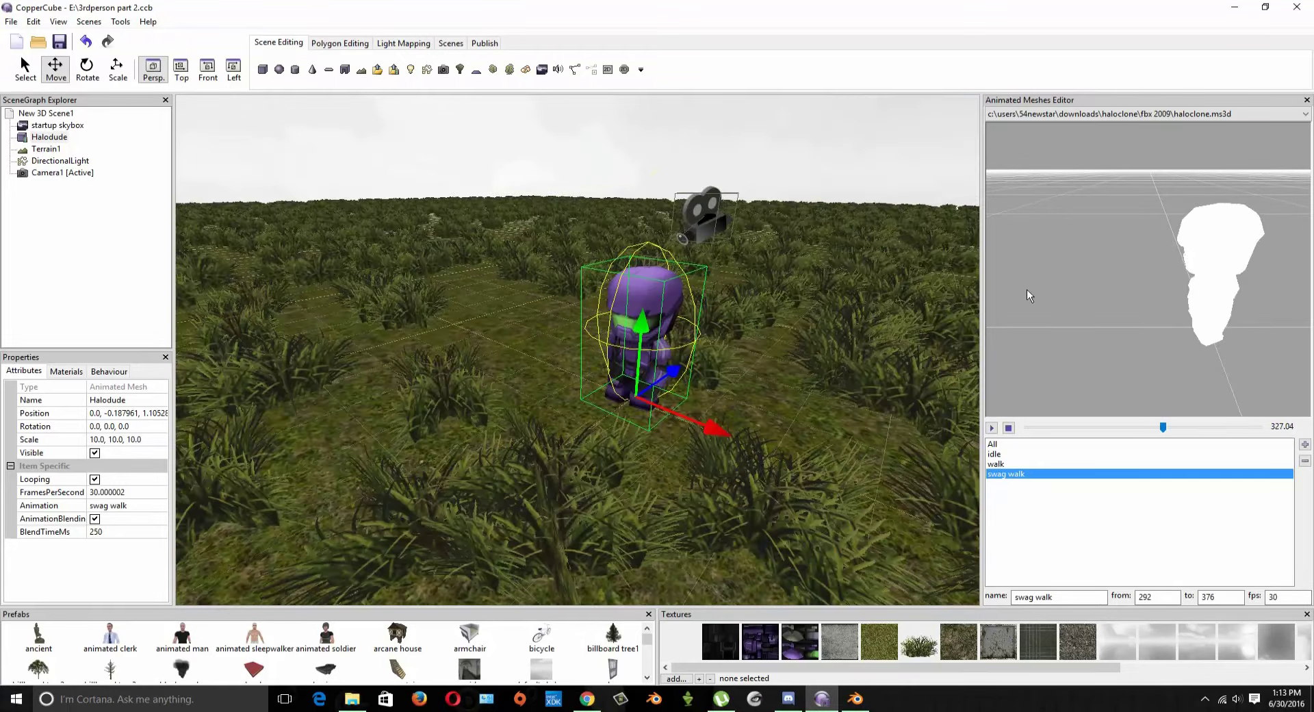
scroll(1082, 272, down, 3)
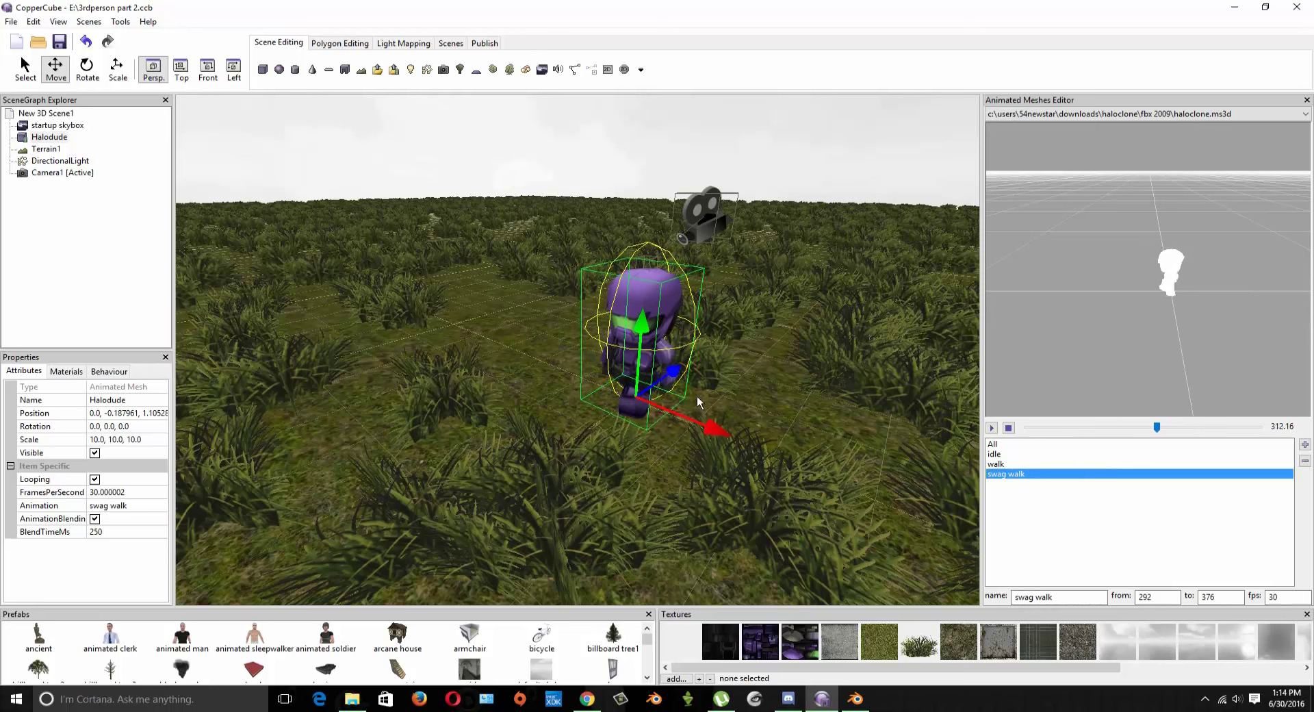
click(1004, 463)
click(1003, 474)
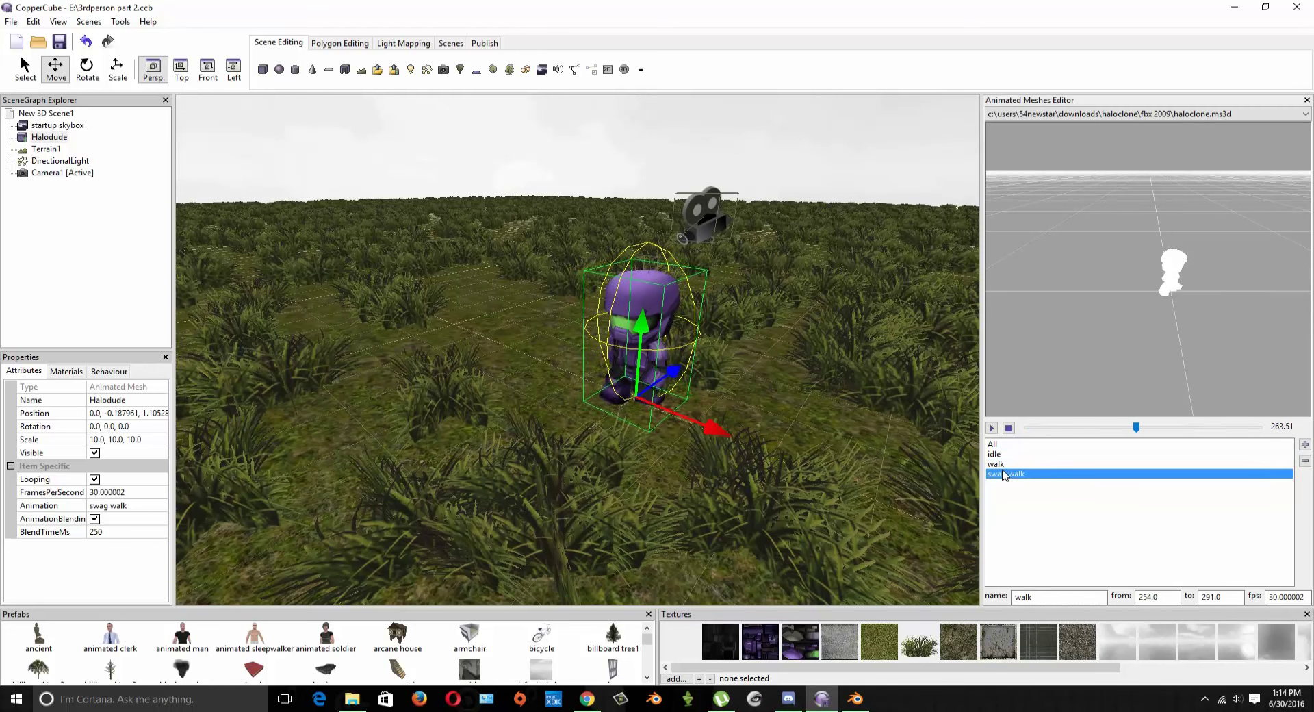
click(998, 445)
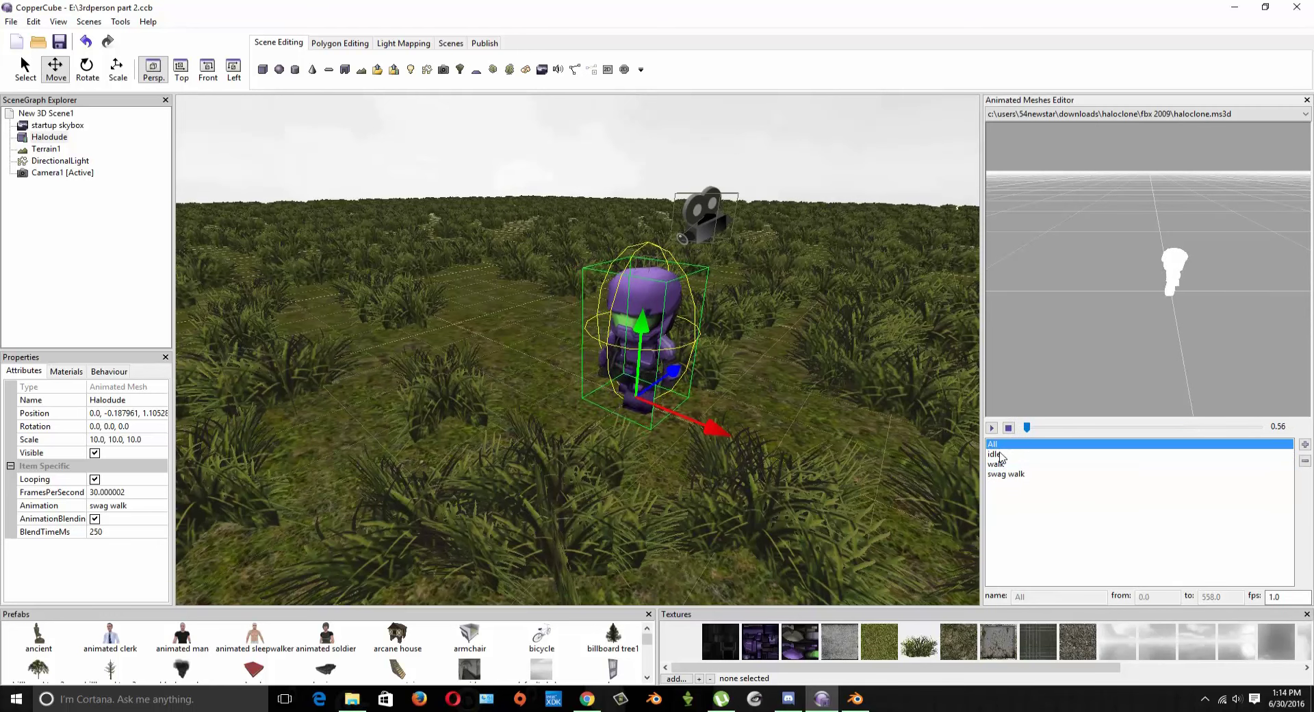